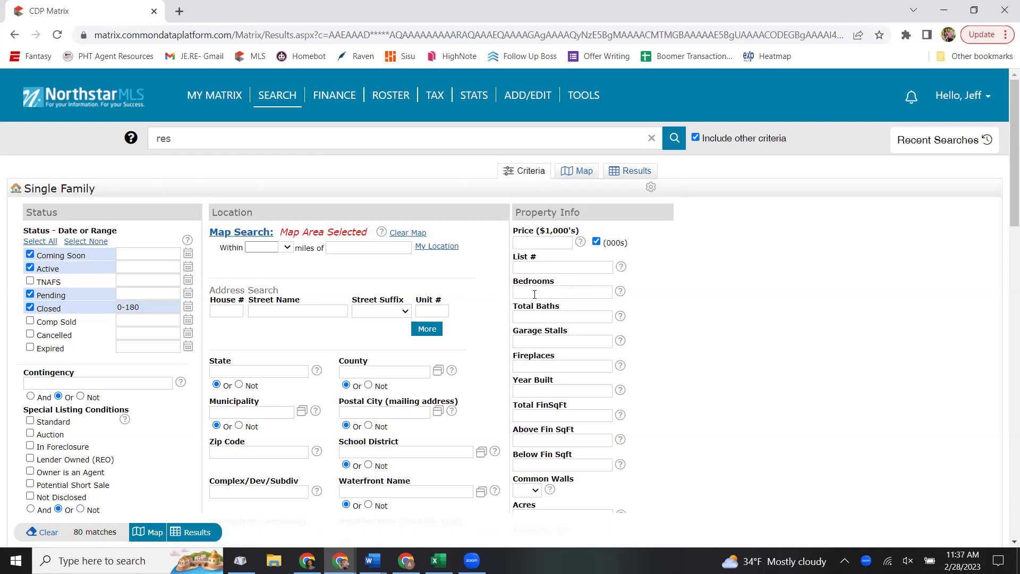
- Limit the single-family search to 3 bedrooms, 3 total baths and 2 garage stalls
click(535, 293)
text(3)
key(Tab)
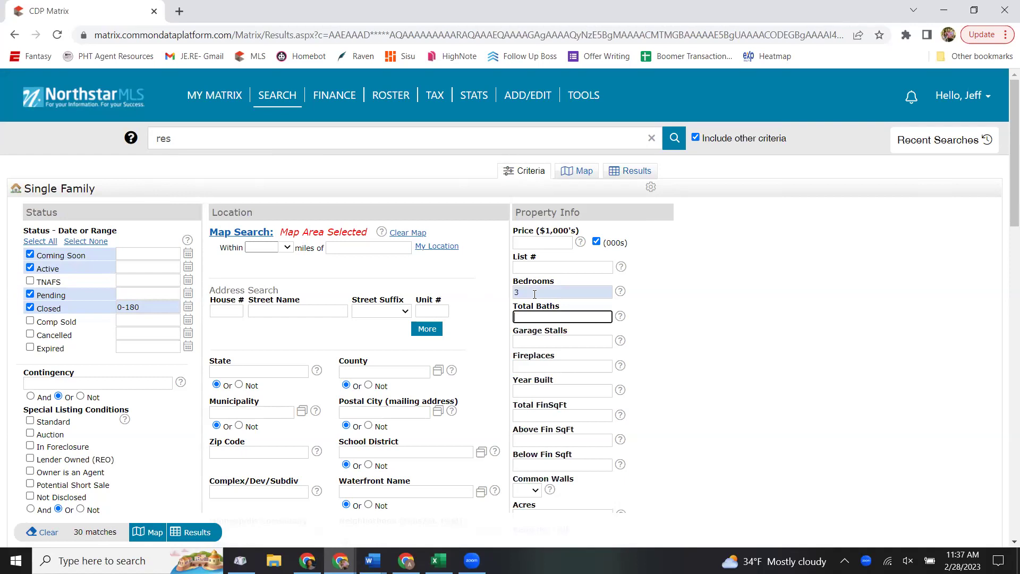
text(3)
key(Tab)
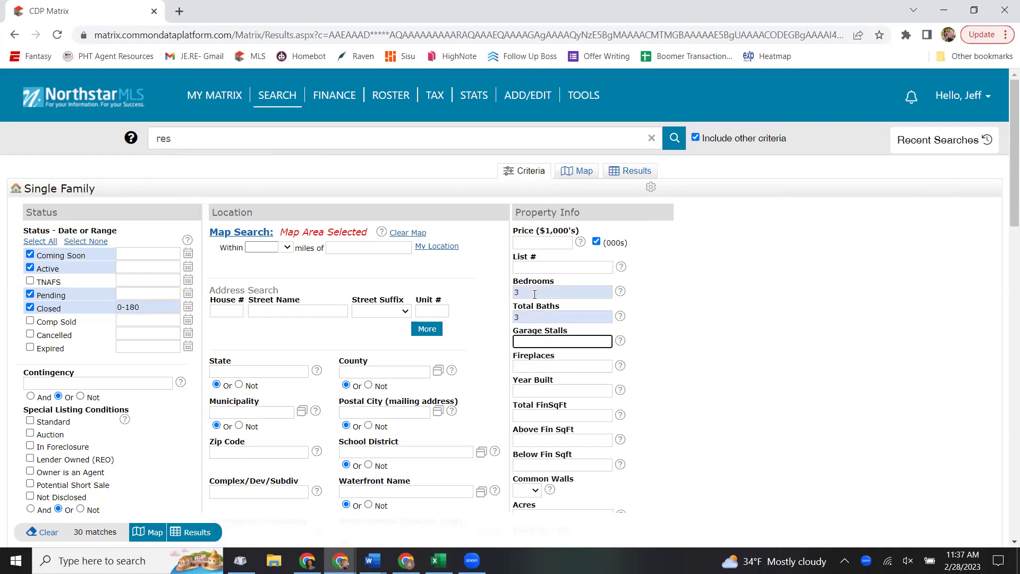
text(2)
key(Tab)
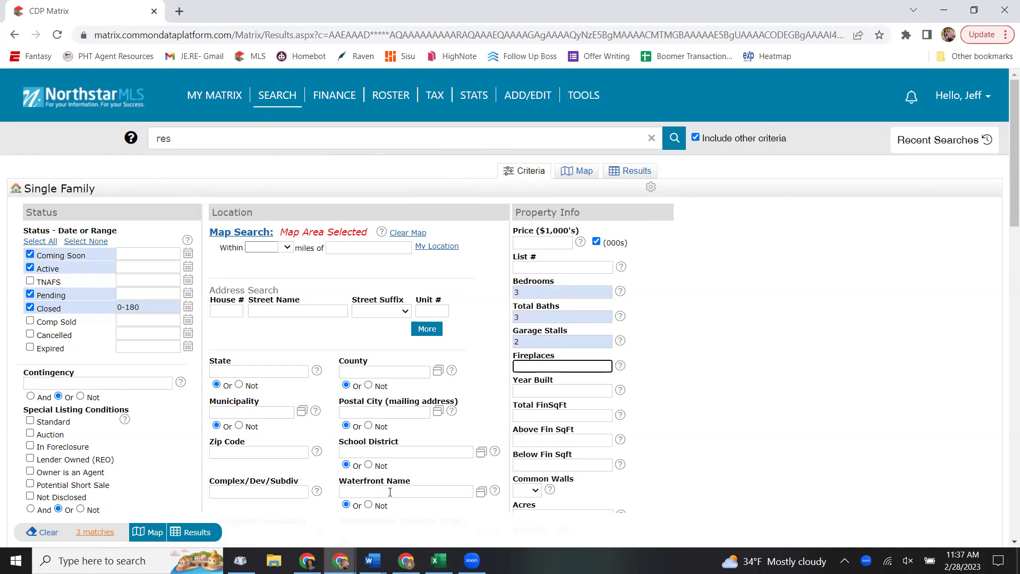
- Set the search criteria to 2-3 bedrooms, 2-3 total baths and 1-2 garage stalls
key(shift+Tab)
key(shift+Tab)
key(shift+Tab)
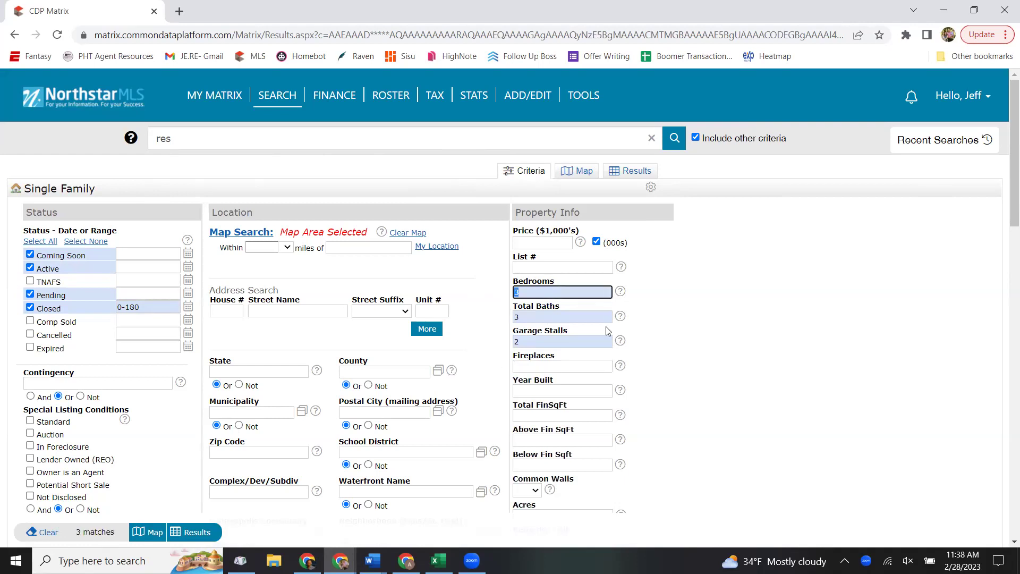
text(2-3)
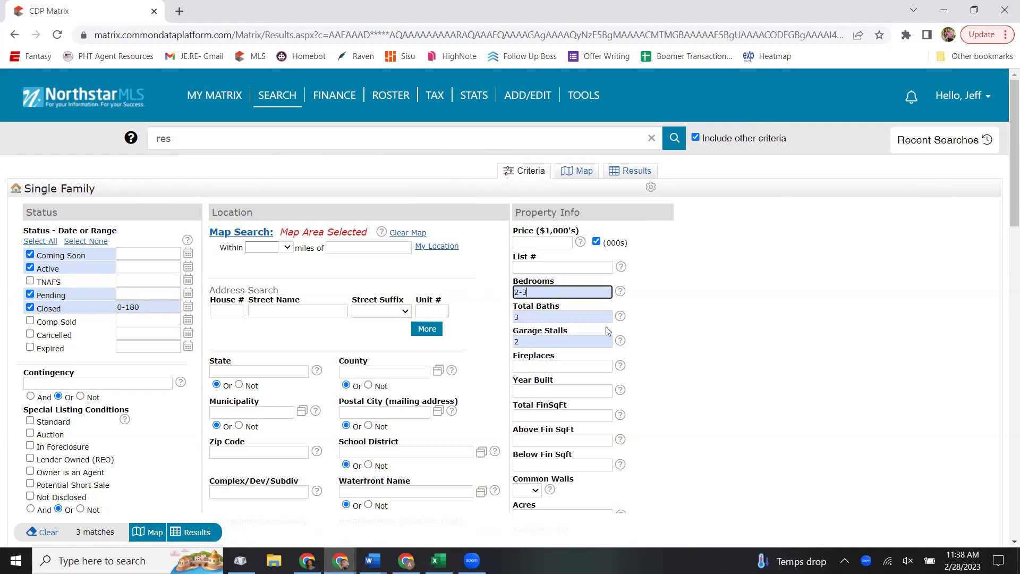
key(Tab)
text(2-3)
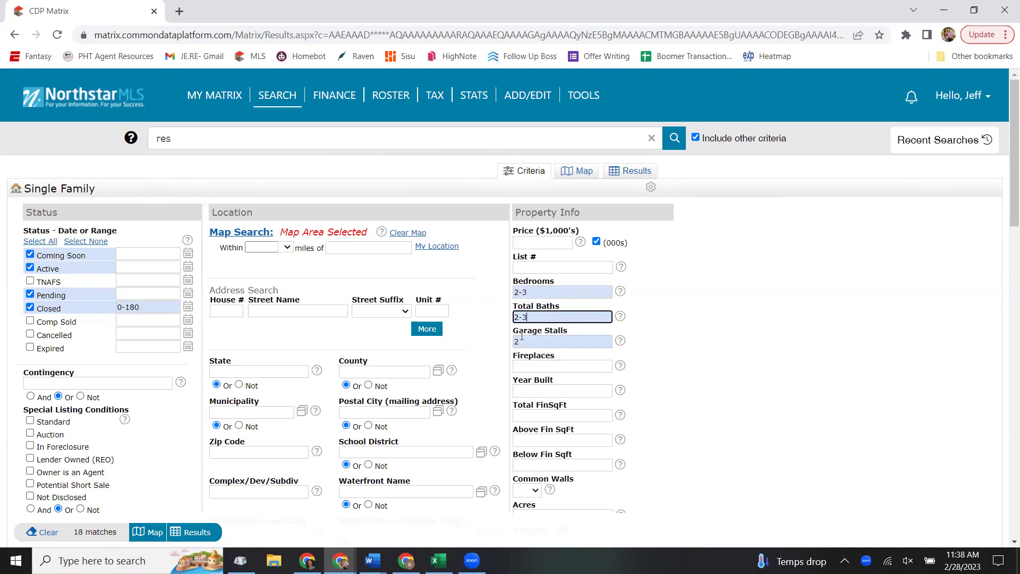
key(Tab)
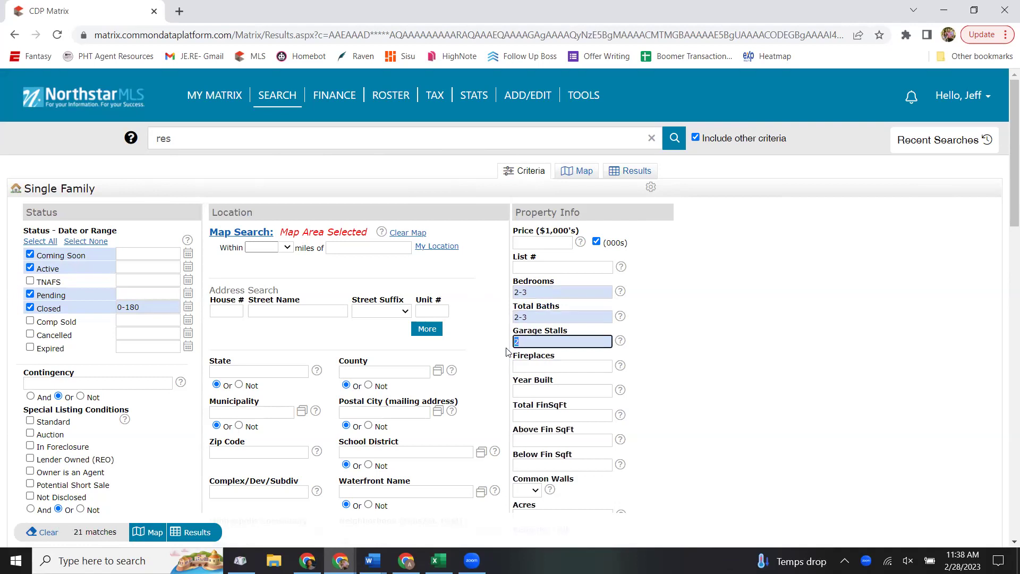
text(1-2)
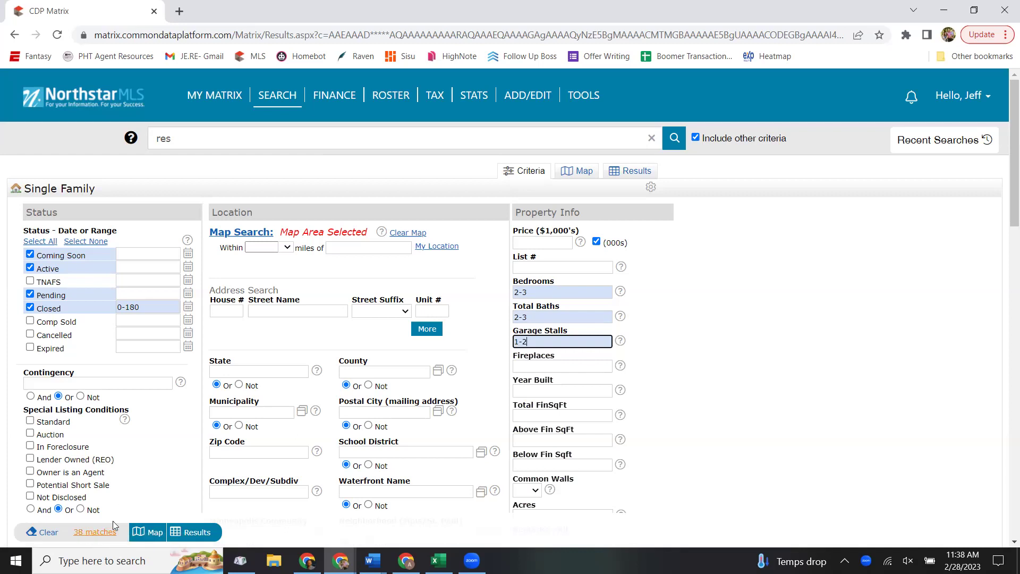
- Set the total finished square footage range to 1700-2300 and show the matching listings
scroll(525, 327, down, 2)
click(525, 328)
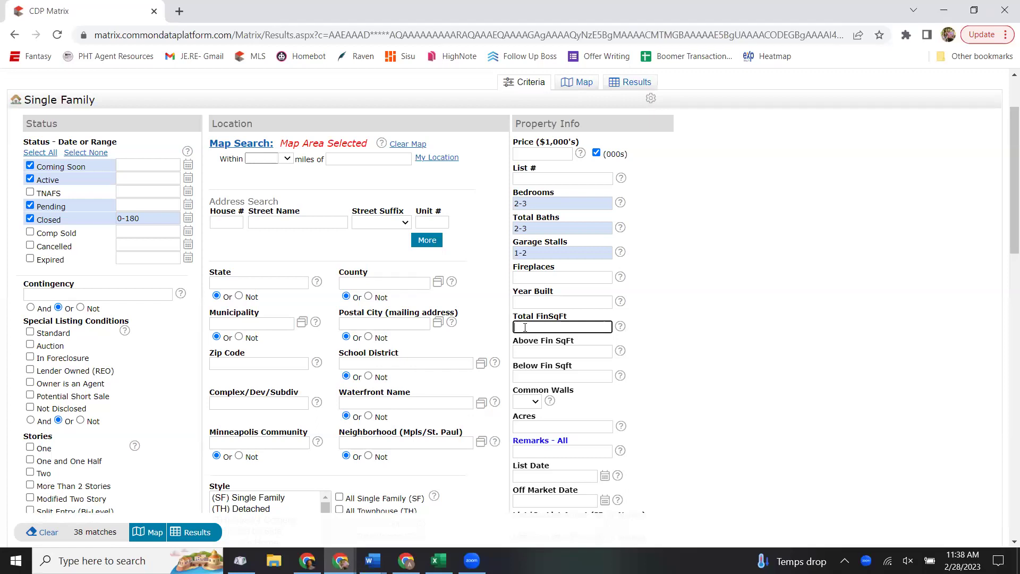
text(1700-)
text(0)
text(2200)
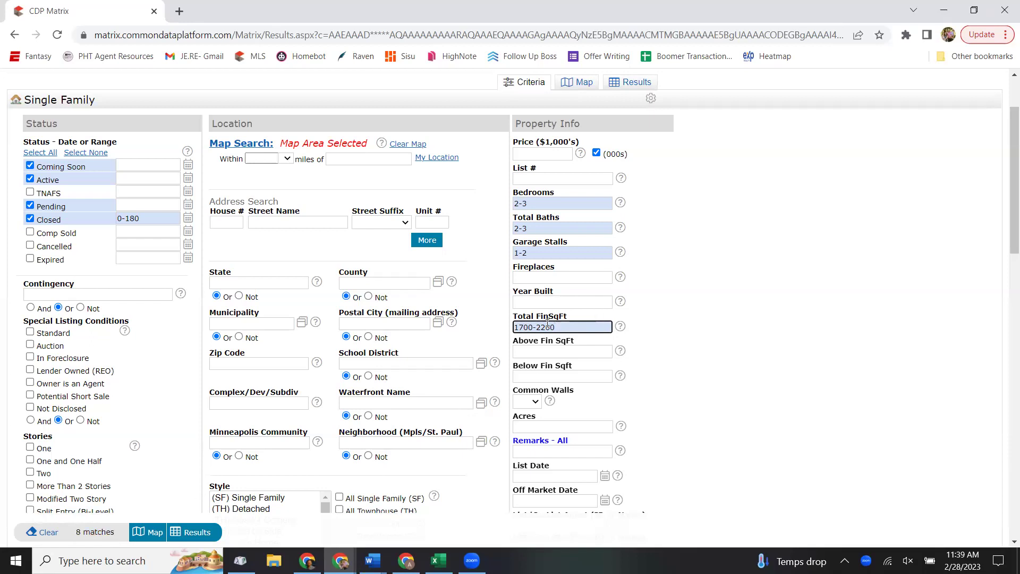
text(3)
key(Return)
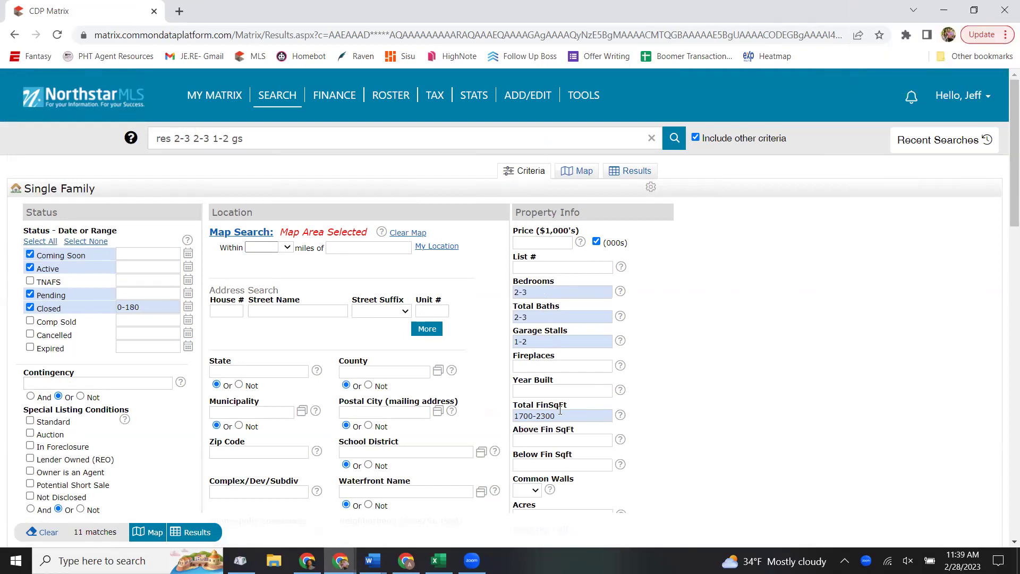
mouse_move(560, 410)
click(645, 174)
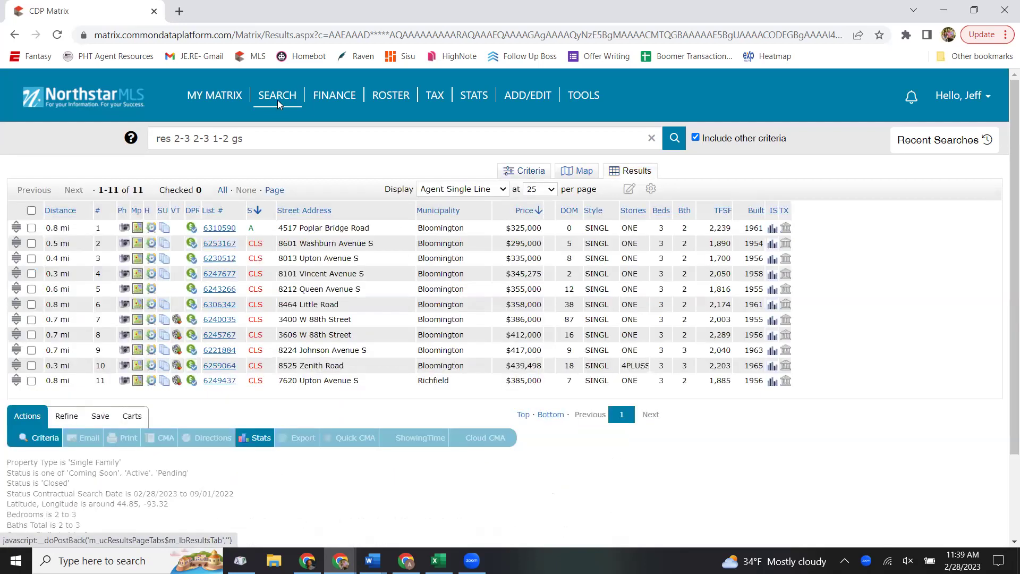
- Select every listing in the search results and start a CMA from them
mouse_move(277, 100)
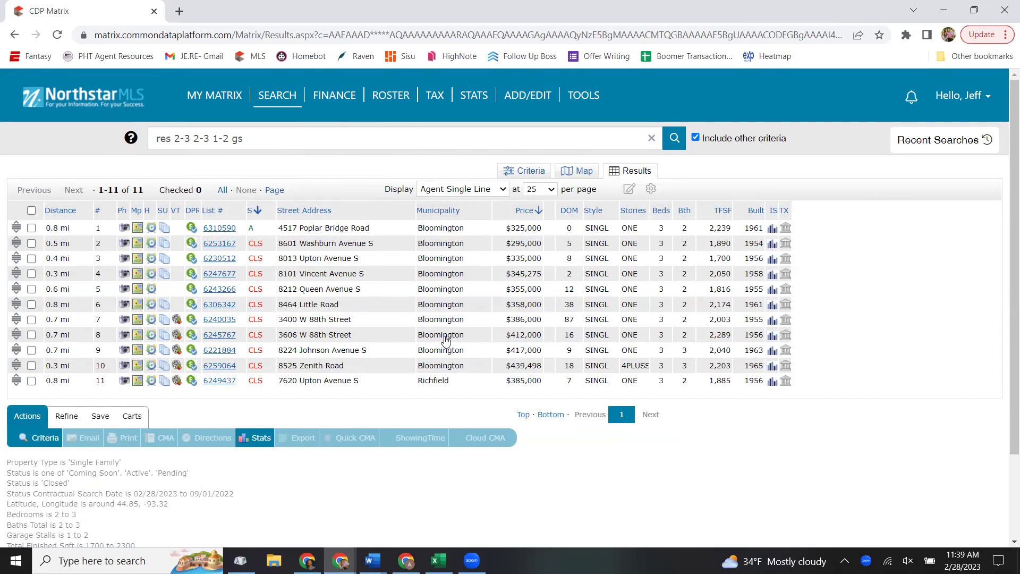
click(32, 244)
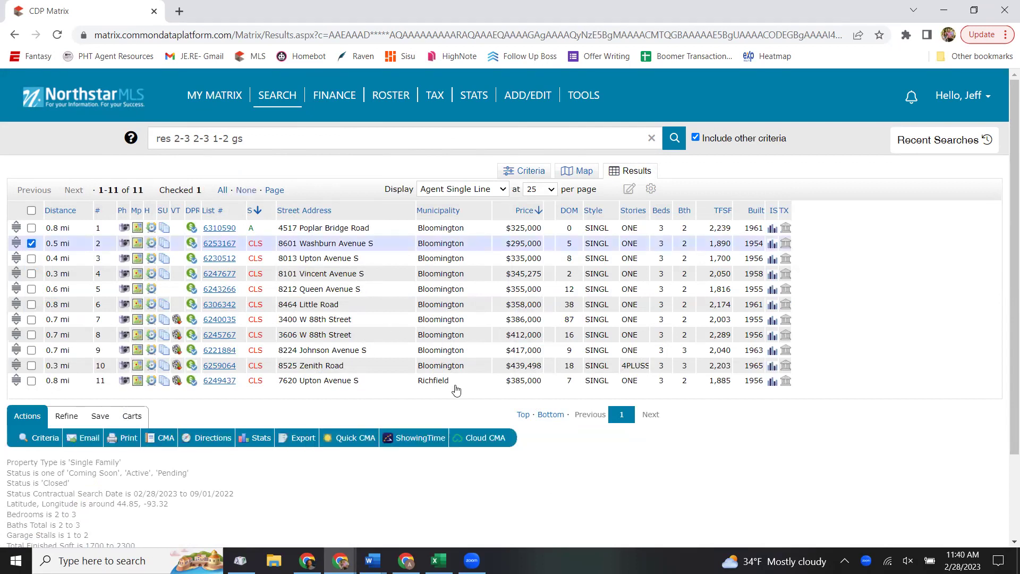
click(32, 366)
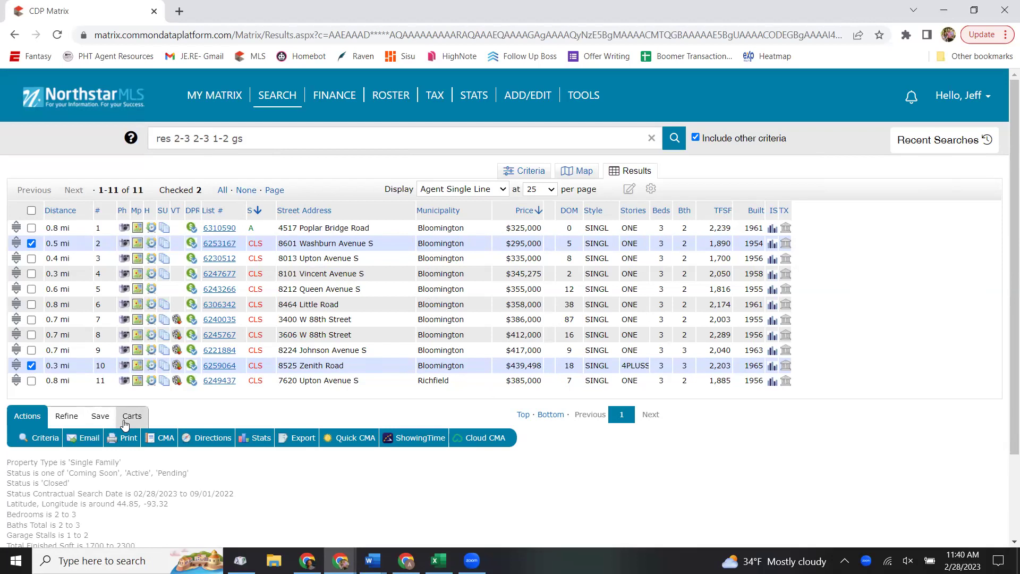
mouse_move(215, 100)
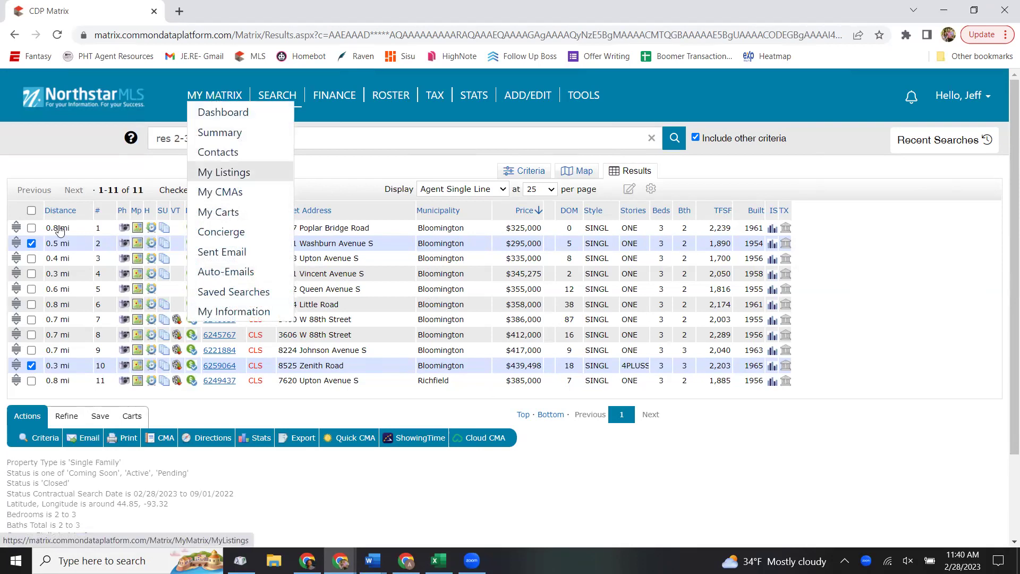
click(32, 210)
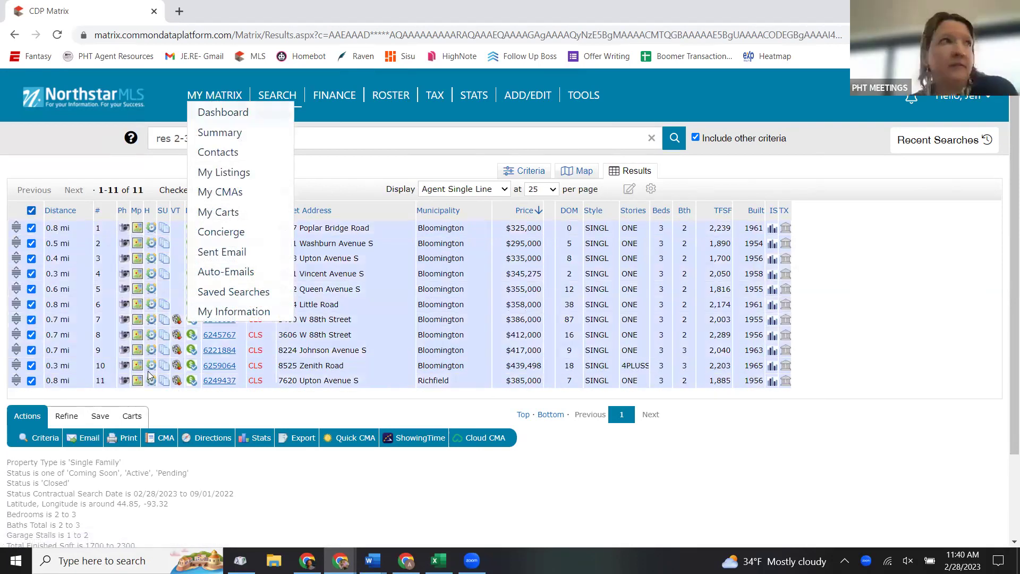
click(163, 442)
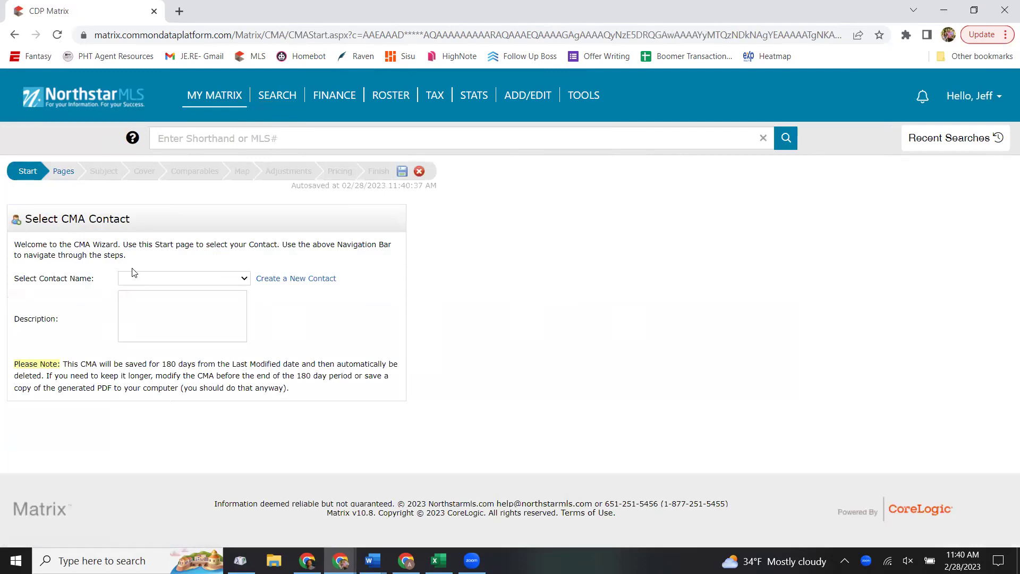
- Choose the CMA contact and enter Zenith as the description
click(146, 278)
click(147, 295)
click(148, 297)
text(Zenith)
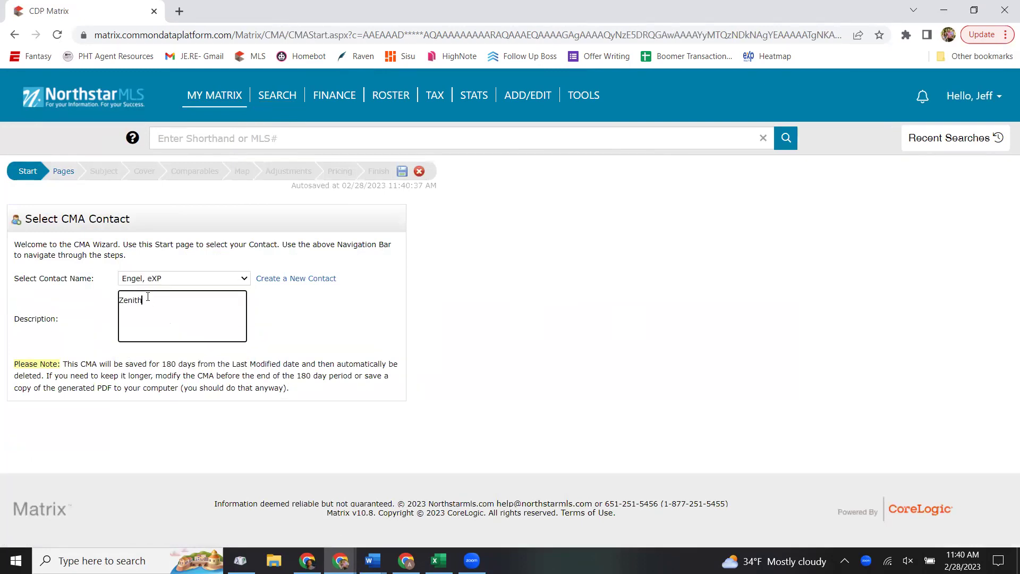
- Add the Cover Sheet wA Photo and Summary List pages to the CMA
click(64, 171)
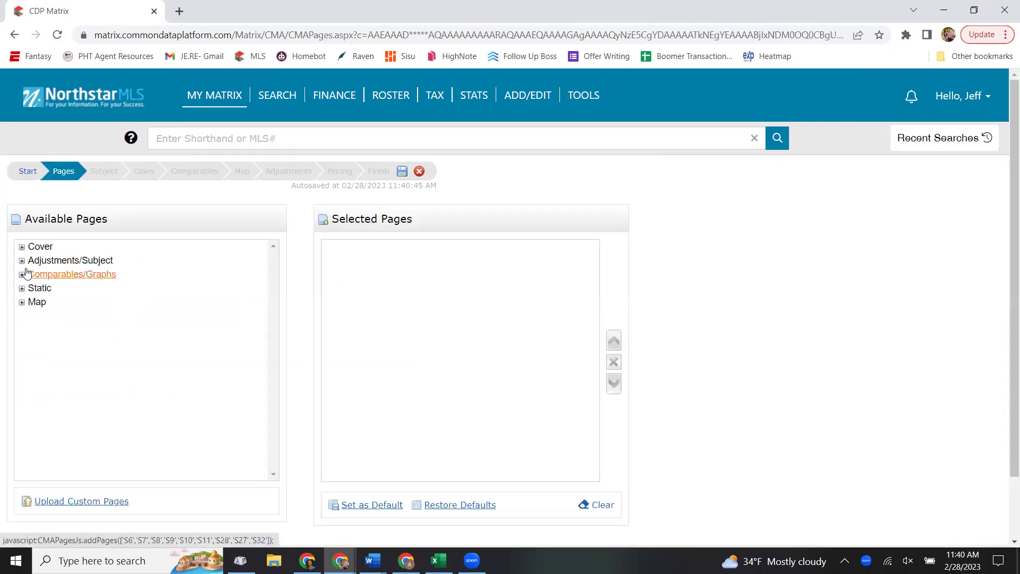
click(23, 248)
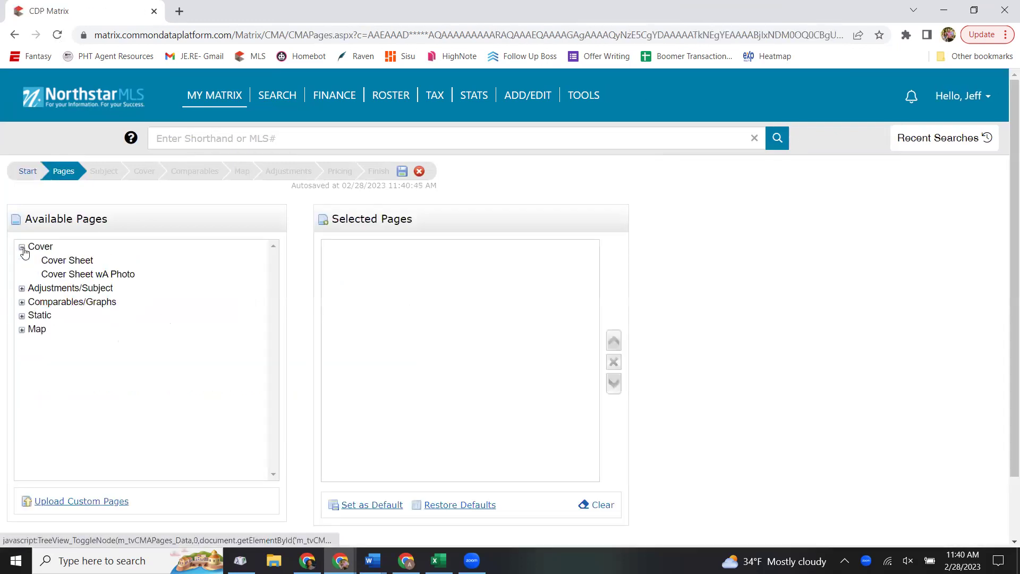
click(79, 274)
click(22, 289)
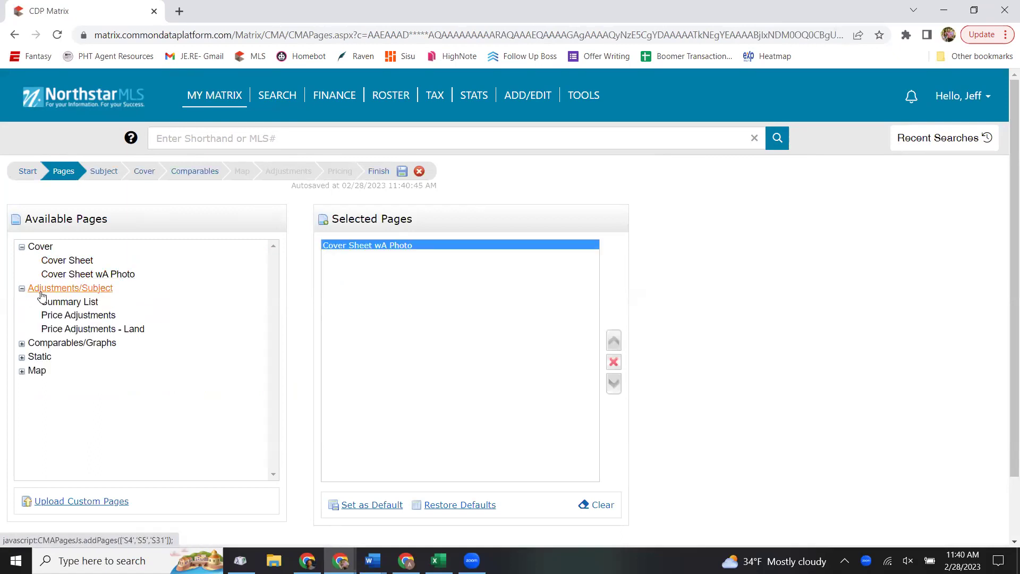
click(60, 305)
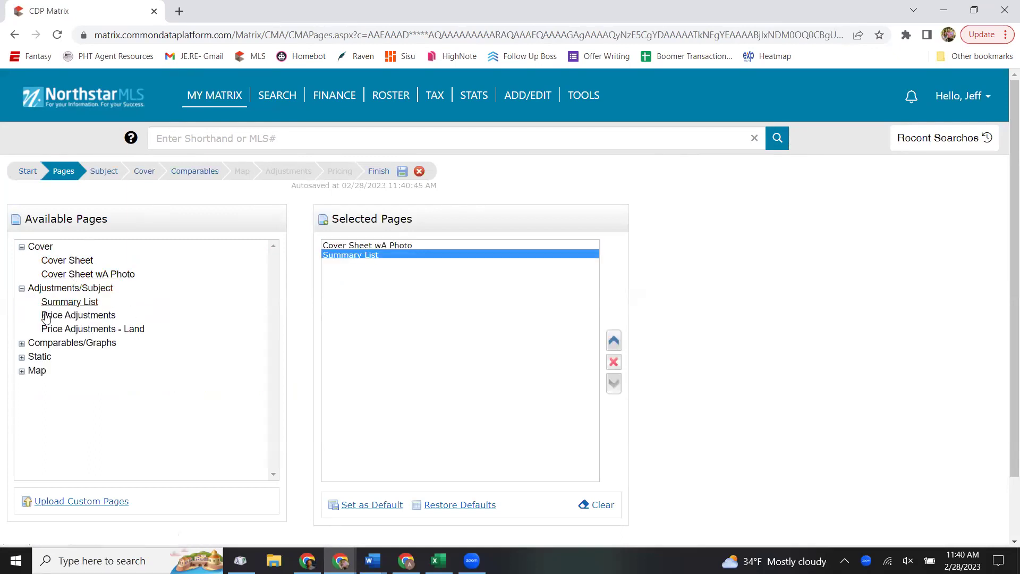
- Choose manual entry for the CMA subject property and set its total baths to 3
click(104, 174)
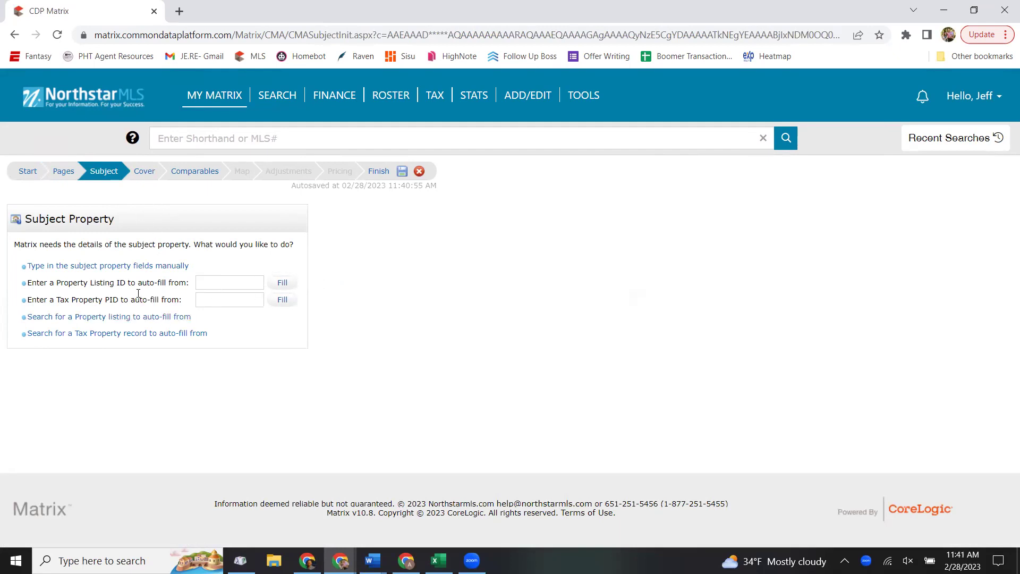
click(133, 266)
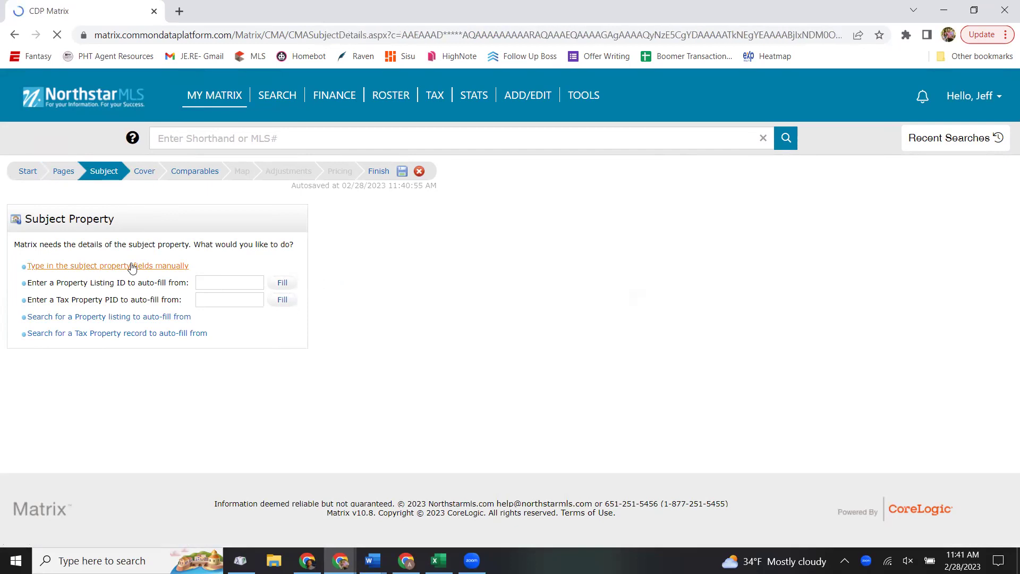
scroll(163, 307, down, 3)
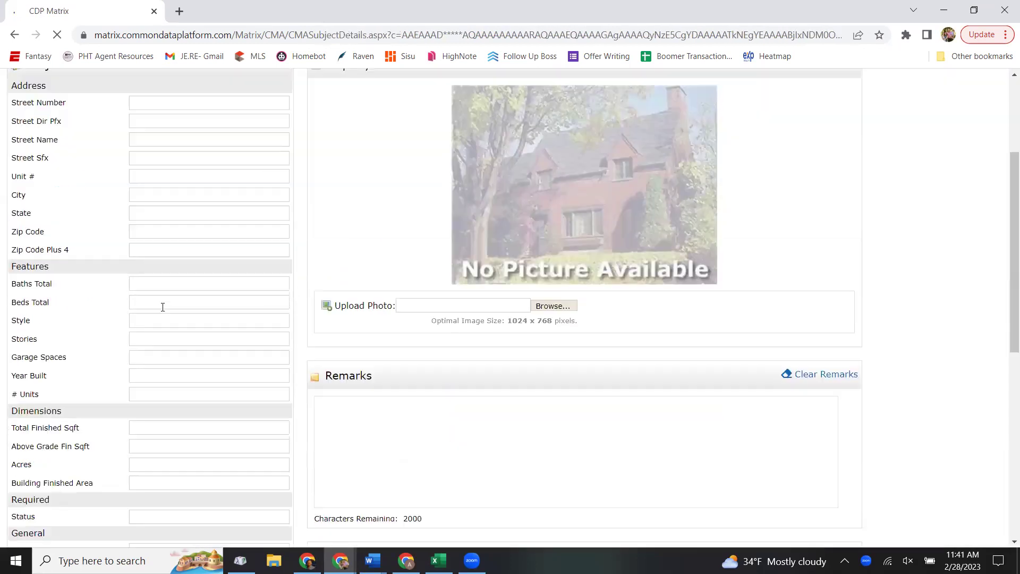
scroll(162, 307, down, 2)
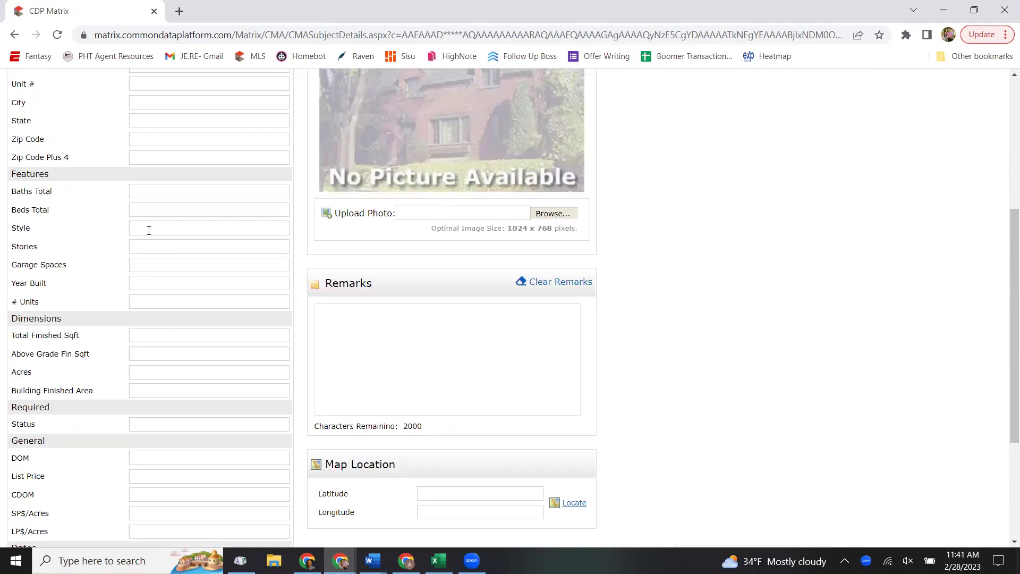
click(148, 194)
text(3)
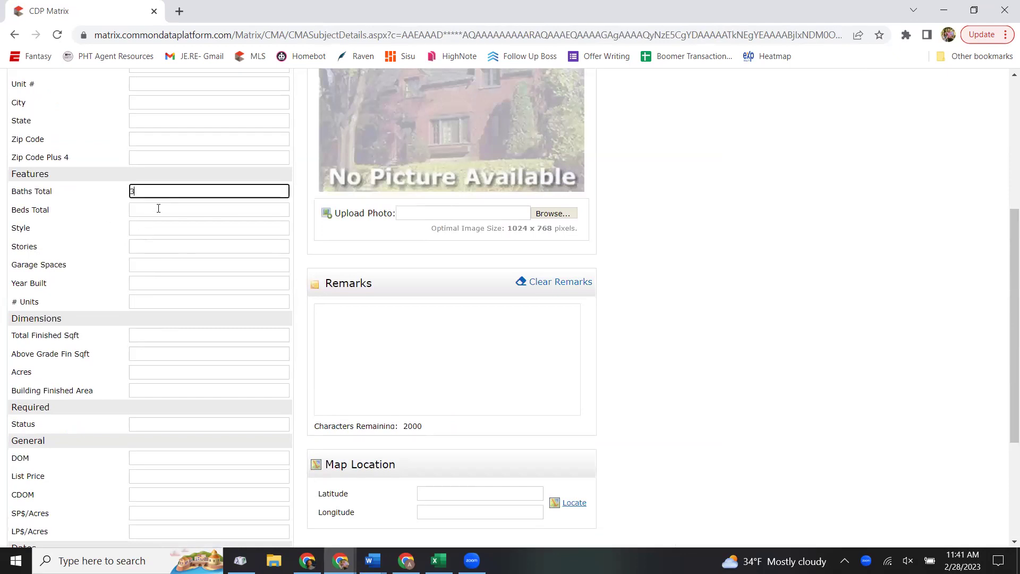
- Set the subject property's stories to 1 and garage spaces to 2, leaving the style blank
click(157, 209)
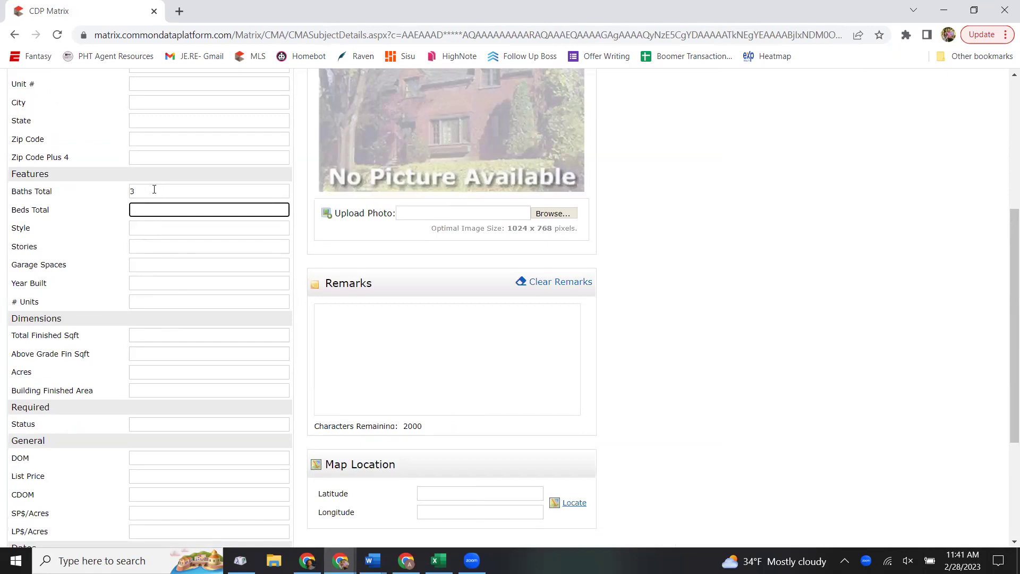
scroll(148, 191, up, 2)
scroll(146, 223, down, 2)
click(143, 230)
text(1)
click(150, 248)
text(1)
double_click(131, 228)
text(R)
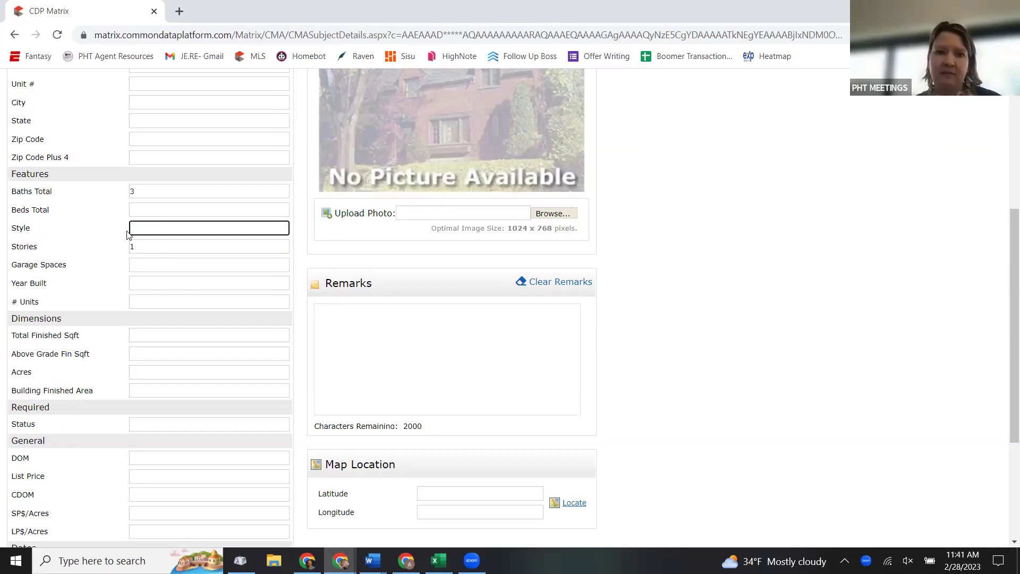
click(141, 265)
text(2)
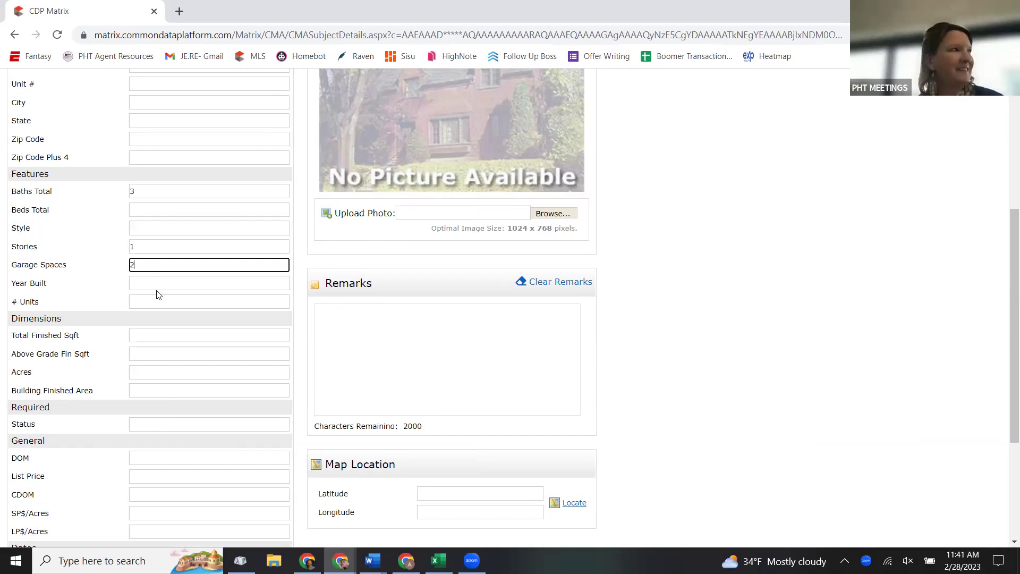
- Set the subject property's year built to 1950 and total finished square footage to 2000
click(161, 282)
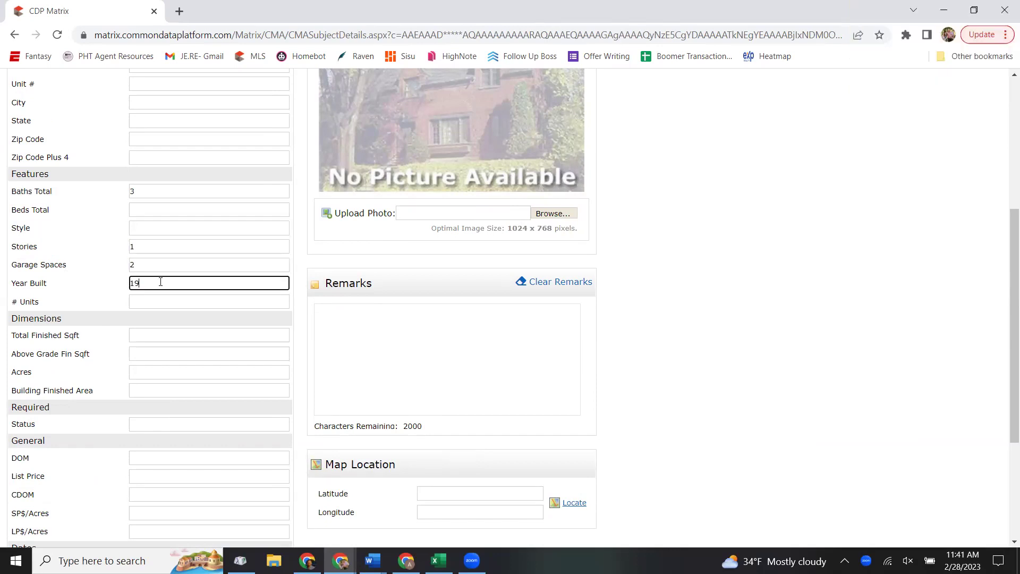
scroll(159, 255, down, 2)
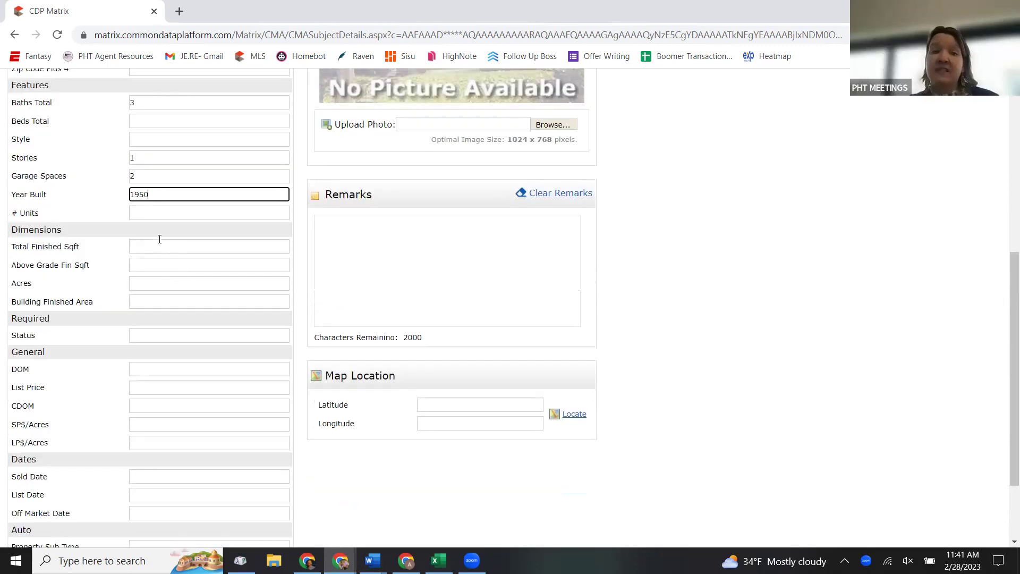
click(156, 247)
text(2000)
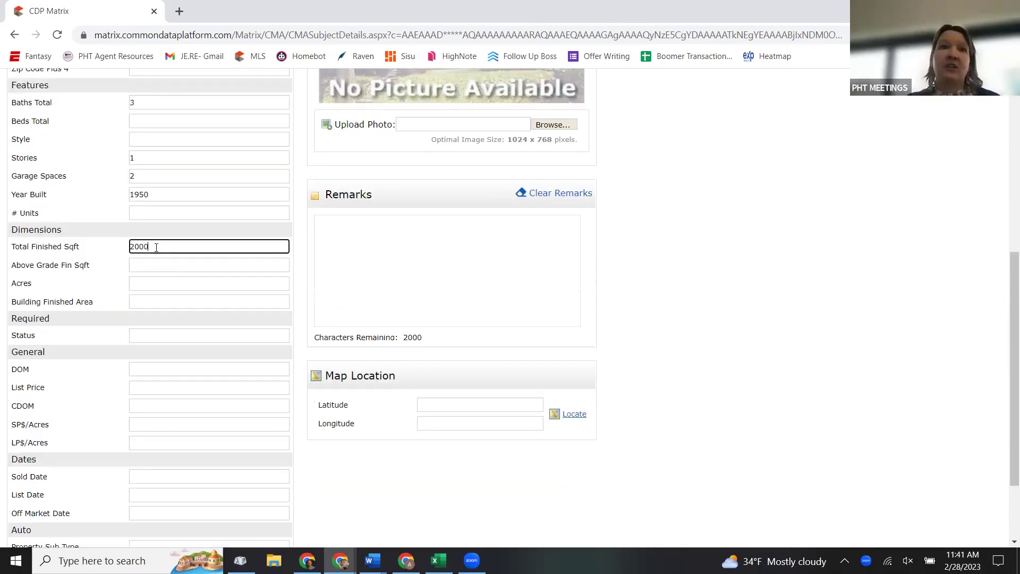
click(173, 264)
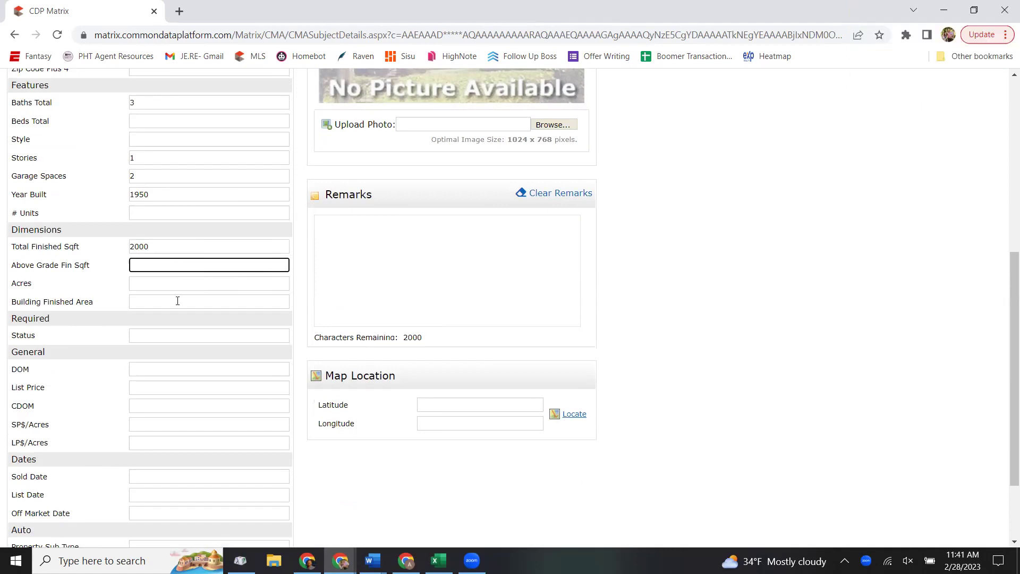
- Review the entered subject property details and proceed to the CMA's selected comparables
scroll(177, 301, up, 5)
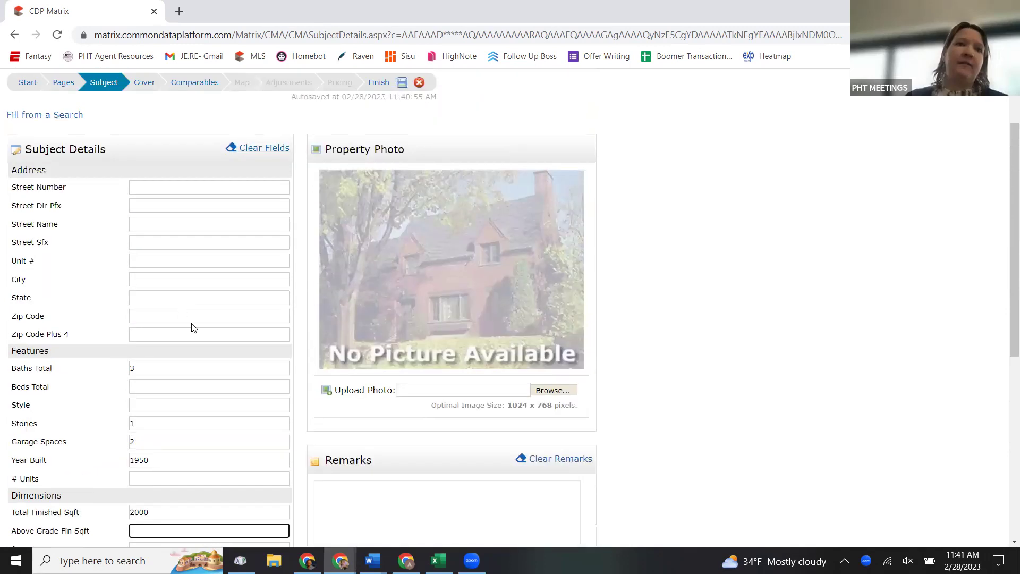
scroll(194, 328, up, 2)
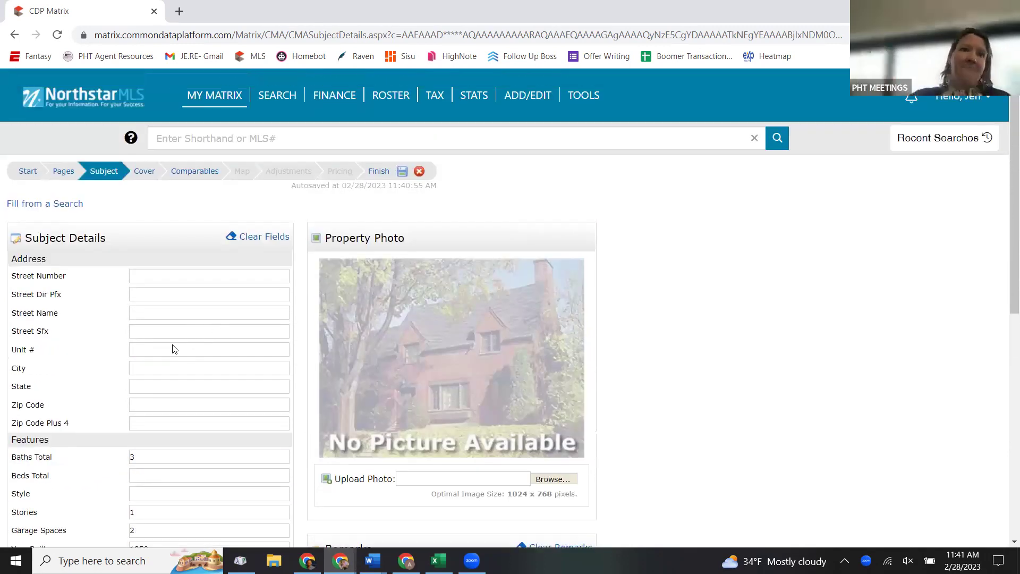
scroll(175, 348, down, 2)
scroll(178, 344, up, 2)
scroll(177, 344, down, 2)
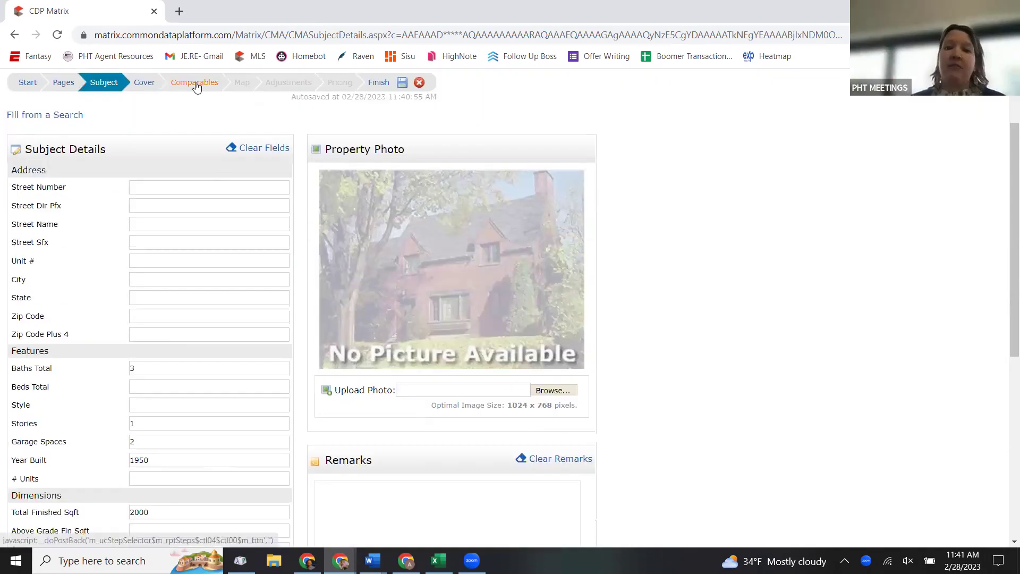
click(195, 83)
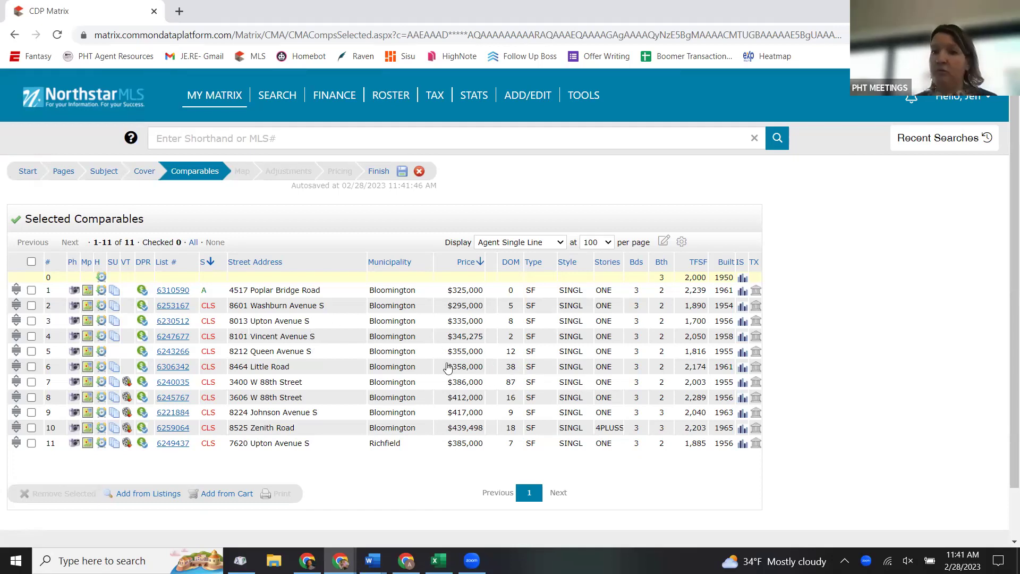
- Remove the $295,000 and $439,498 closed listings from the selected comparables
scroll(494, 380, down, 1)
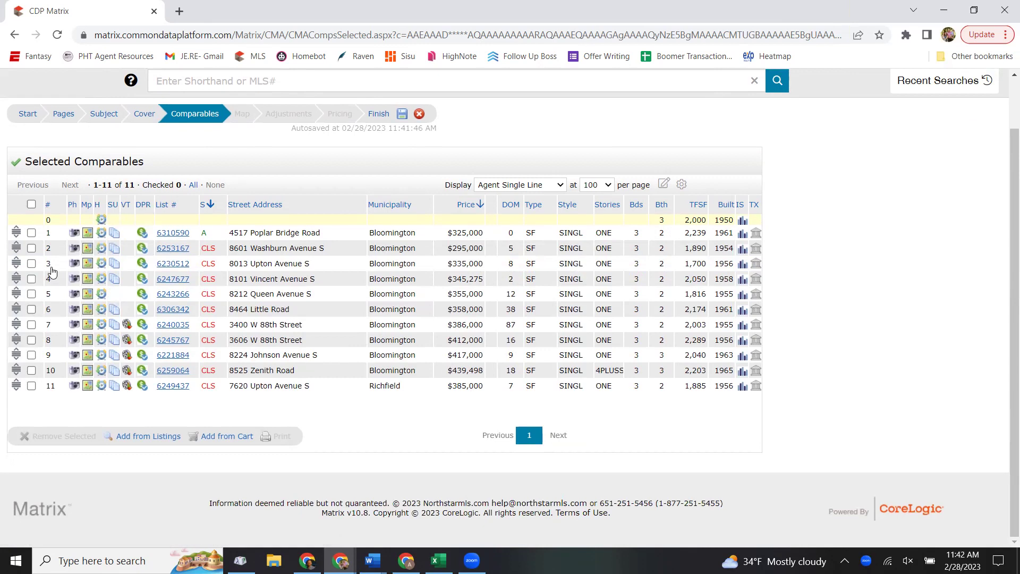
click(32, 248)
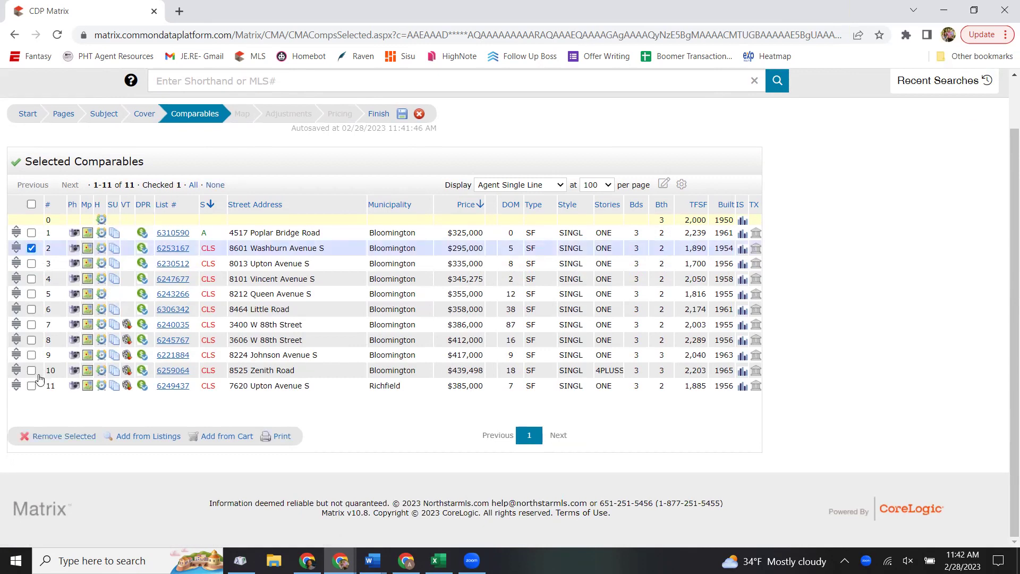
click(31, 372)
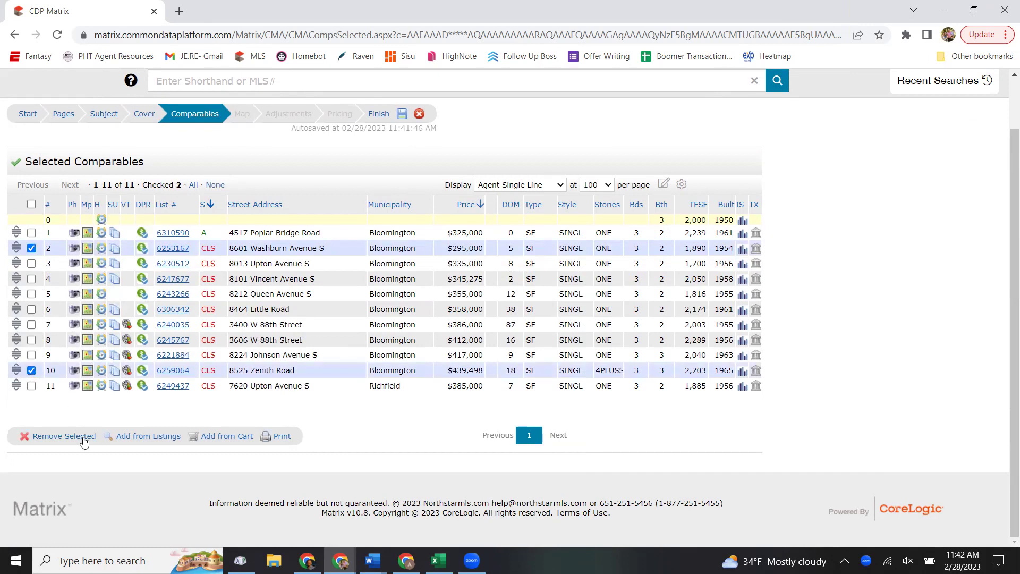
click(55, 437)
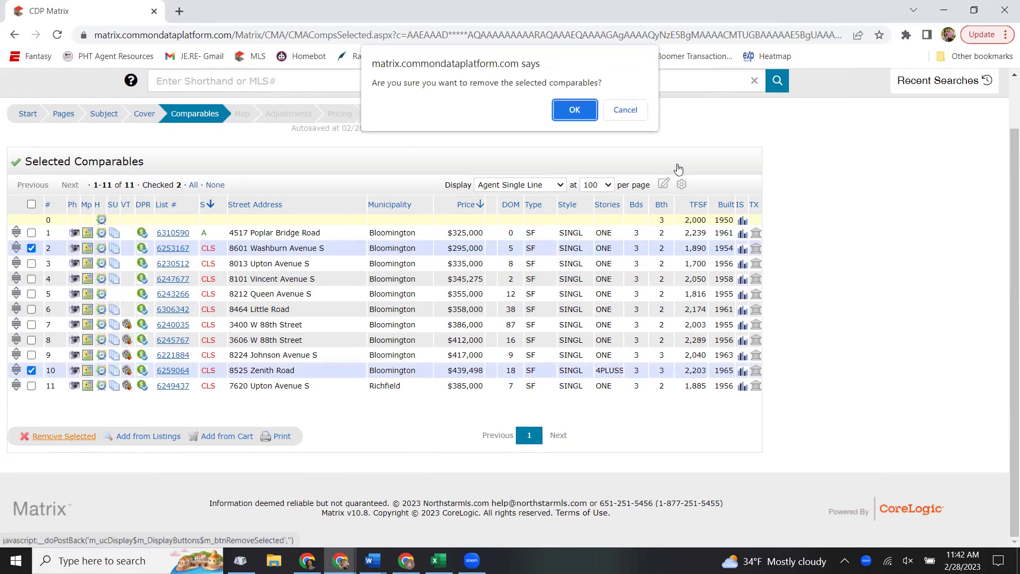
click(574, 110)
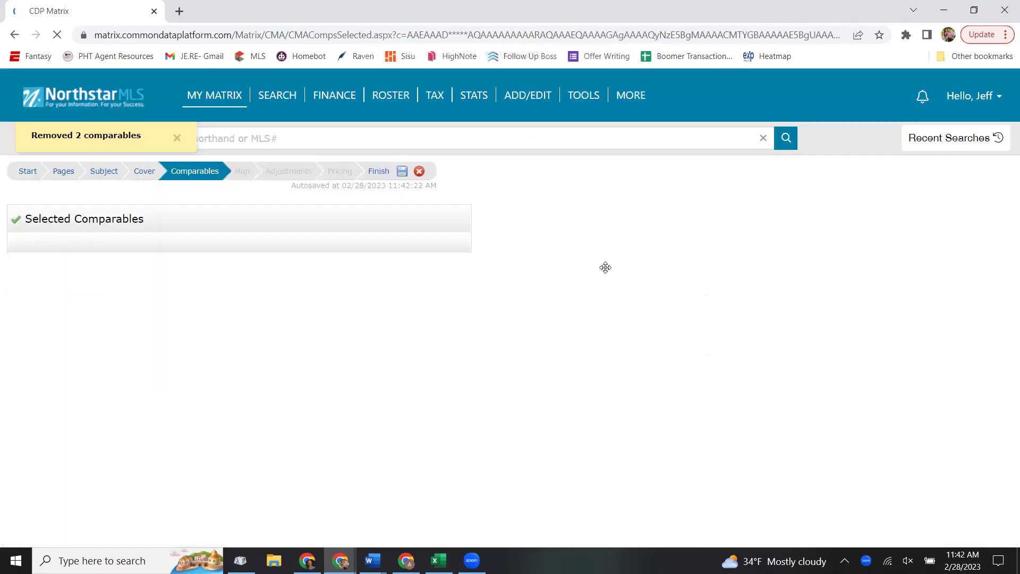
- Remove the $335,000 closed listing with 1,700 total finished square feet from the selected comparables
scroll(542, 395, down, 1)
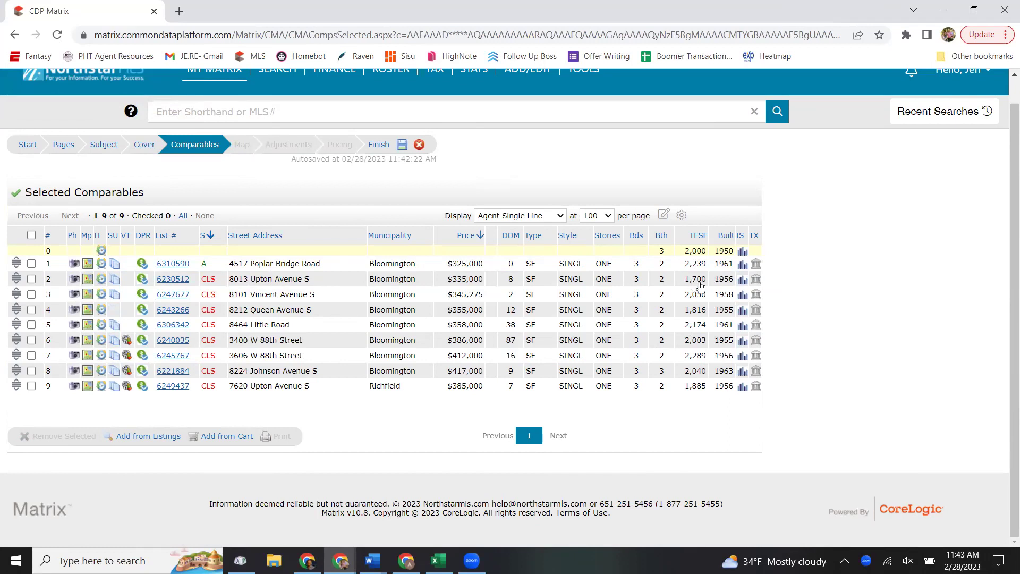
click(31, 279)
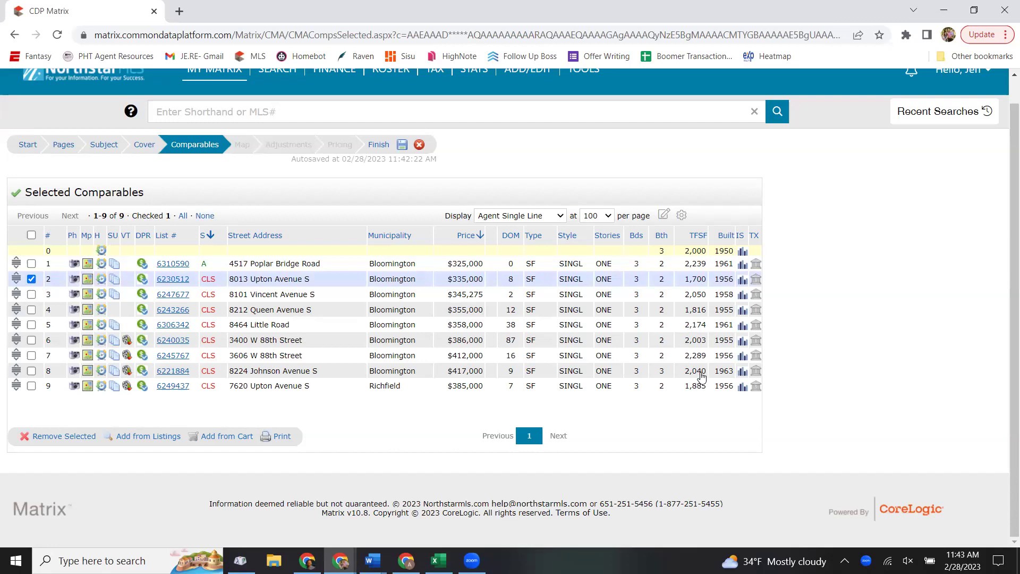
click(57, 440)
click(567, 110)
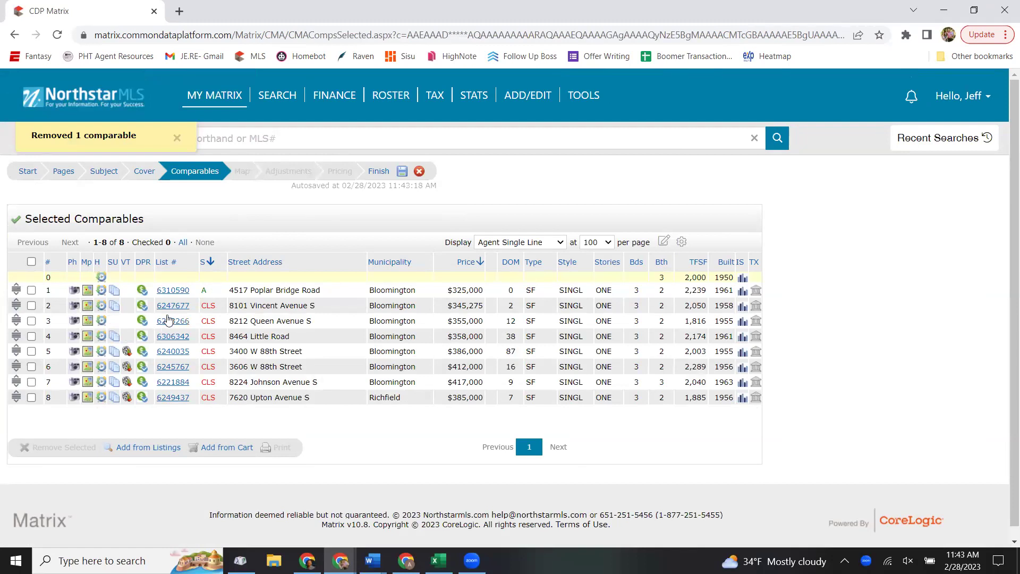
- Look through the photos of the active $325,000 comparable and check that listing
click(175, 291)
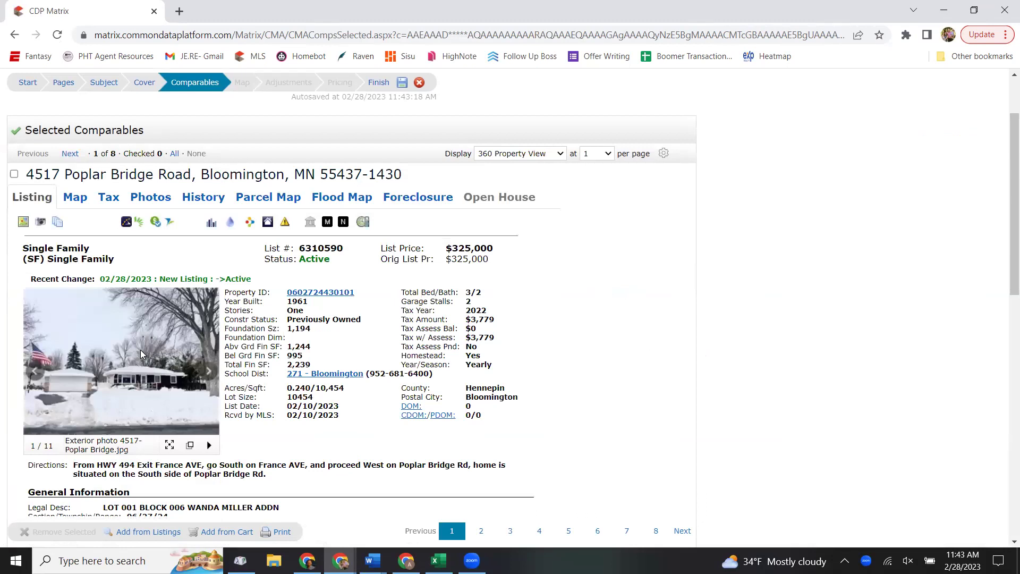
click(141, 352)
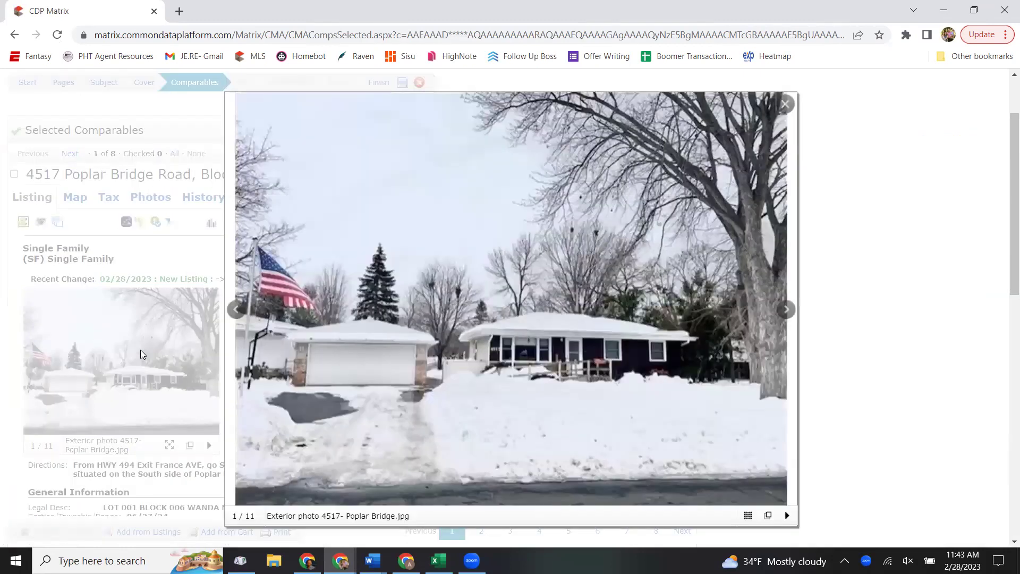
key(Right)
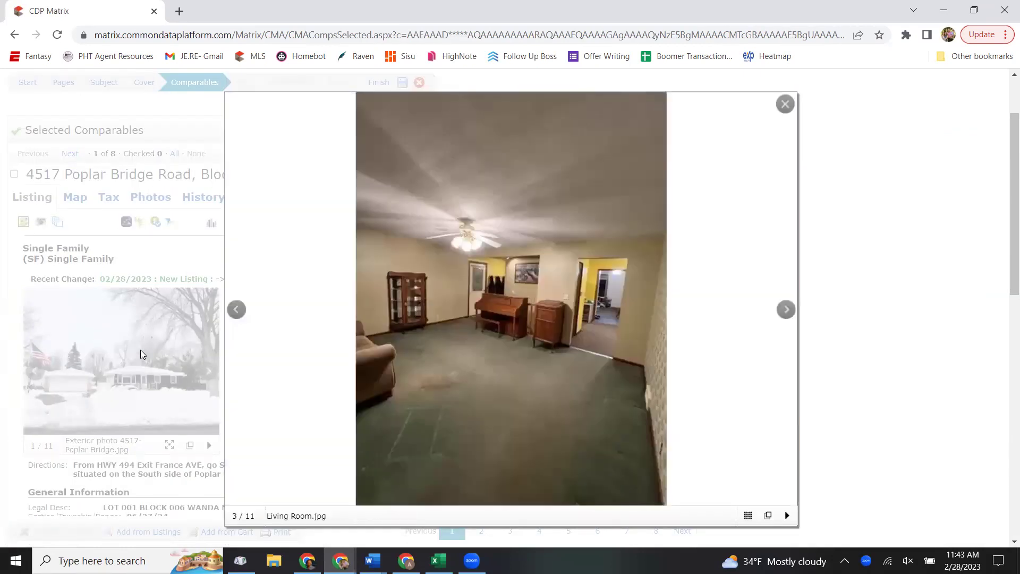
key(Right)
key(Right)
key(Right)
key(Right)
key(Right)
key(Right)
key(Right)
key(Right)
key(Right)
key(Right)
key(Right)
key(Right)
key(Right)
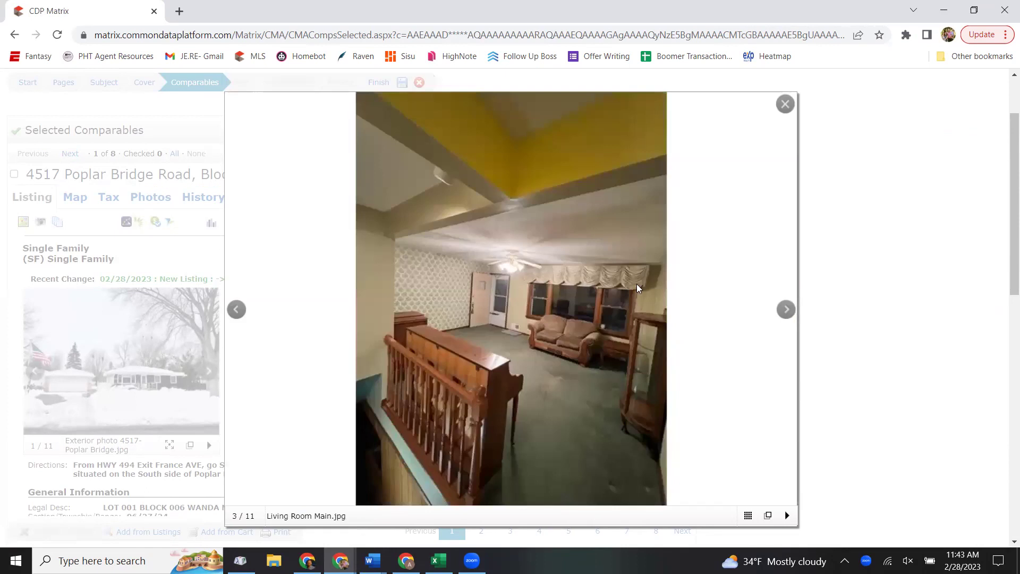
click(178, 230)
click(14, 175)
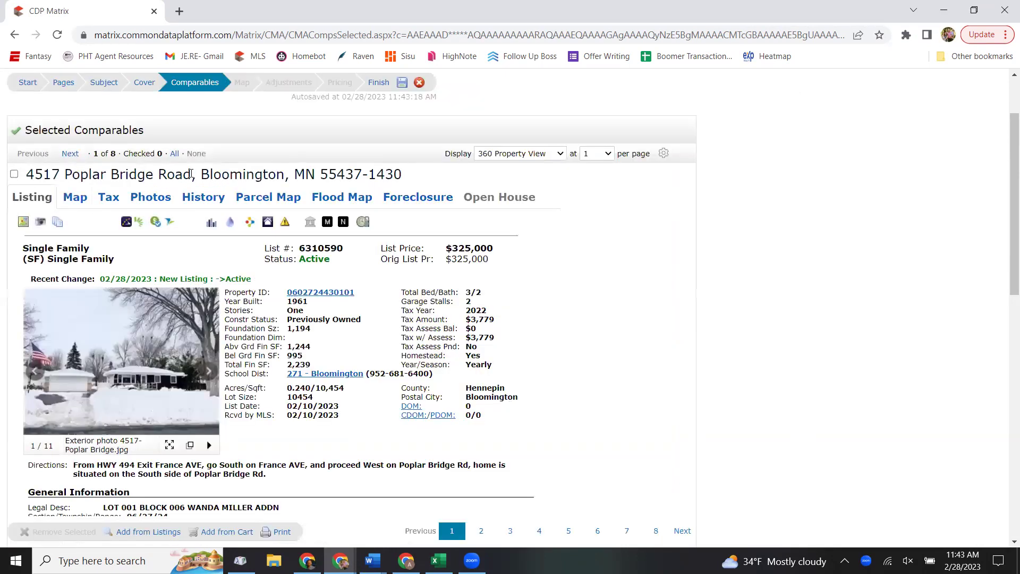
- Examine the details and photos of the second comparable, closed at $345,275
click(70, 161)
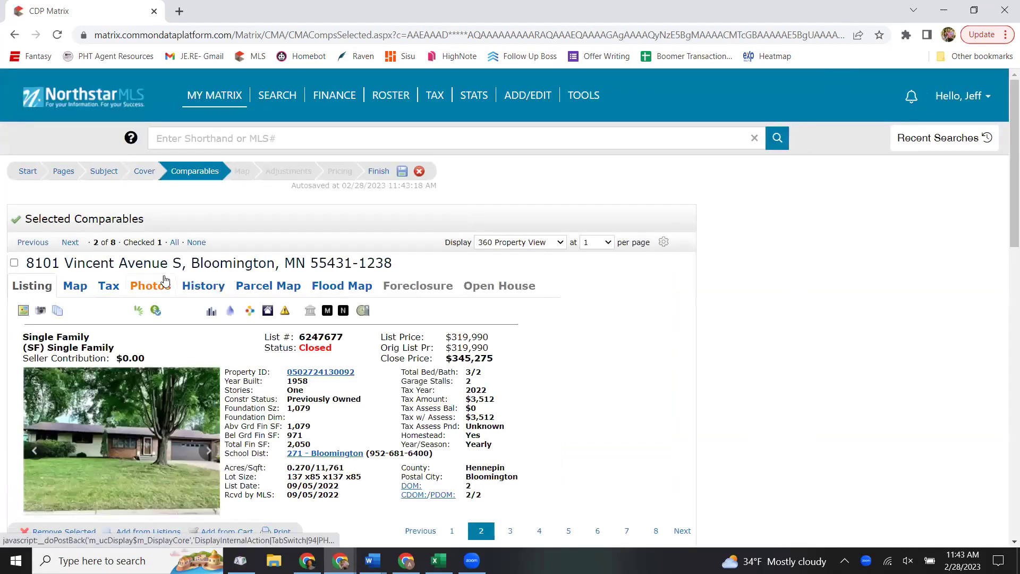
scroll(216, 308, down, 2)
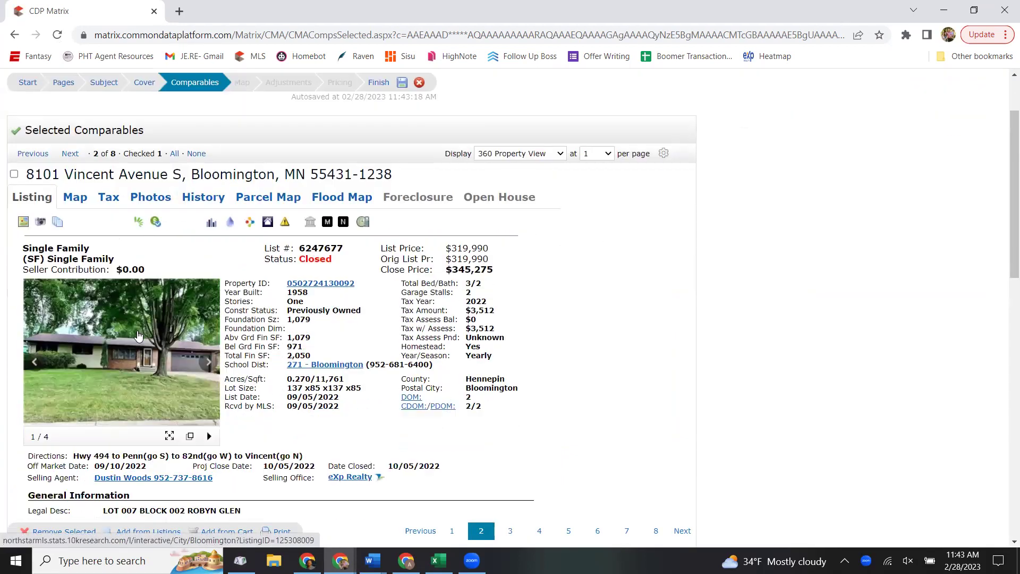
click(136, 331)
key(Right)
key(Right)
key(Right)
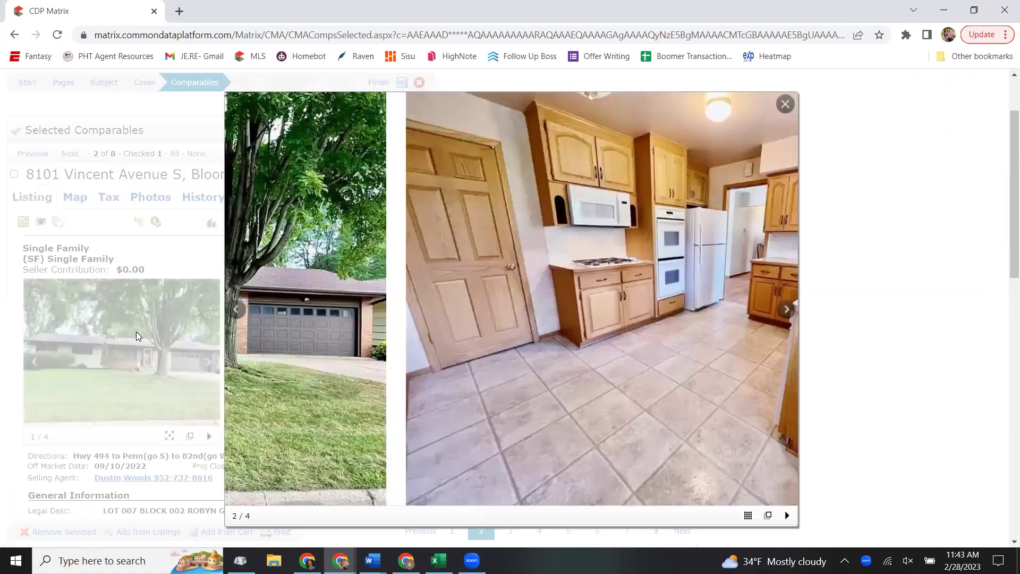
key(Right)
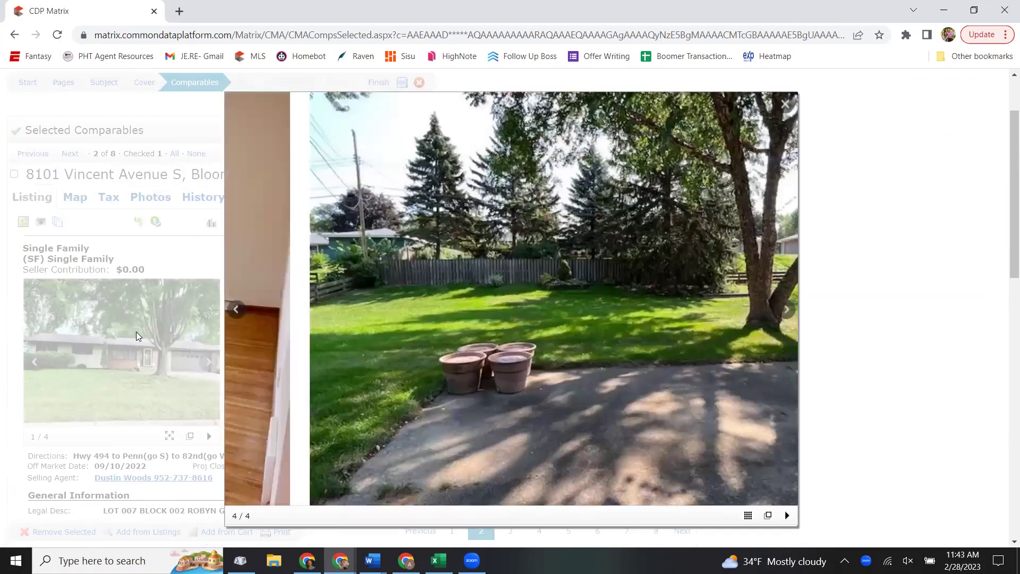
key(Right)
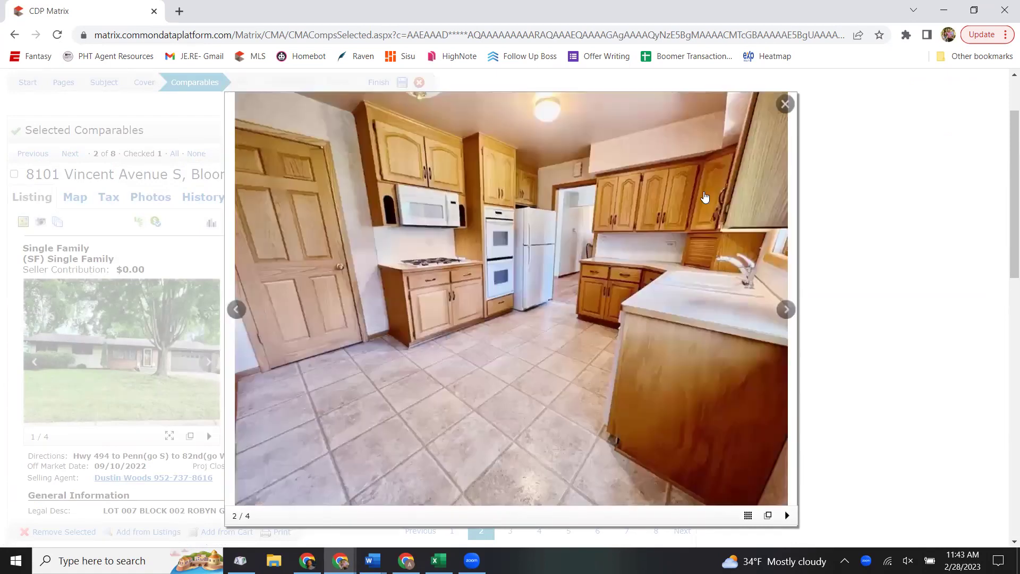
click(784, 104)
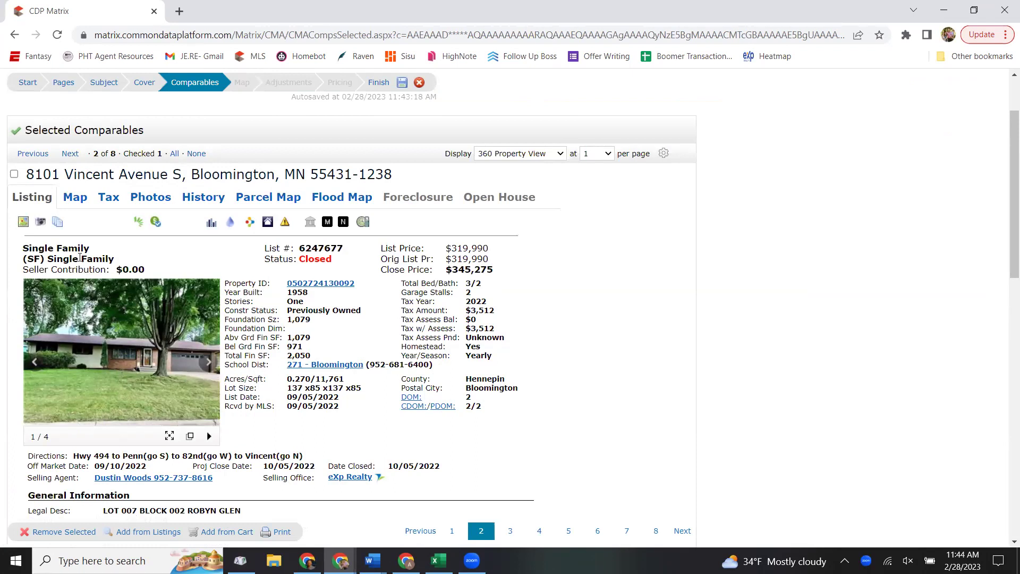
- Examine the photos of the third comparable, from exterior to basement, and its close price
click(70, 153)
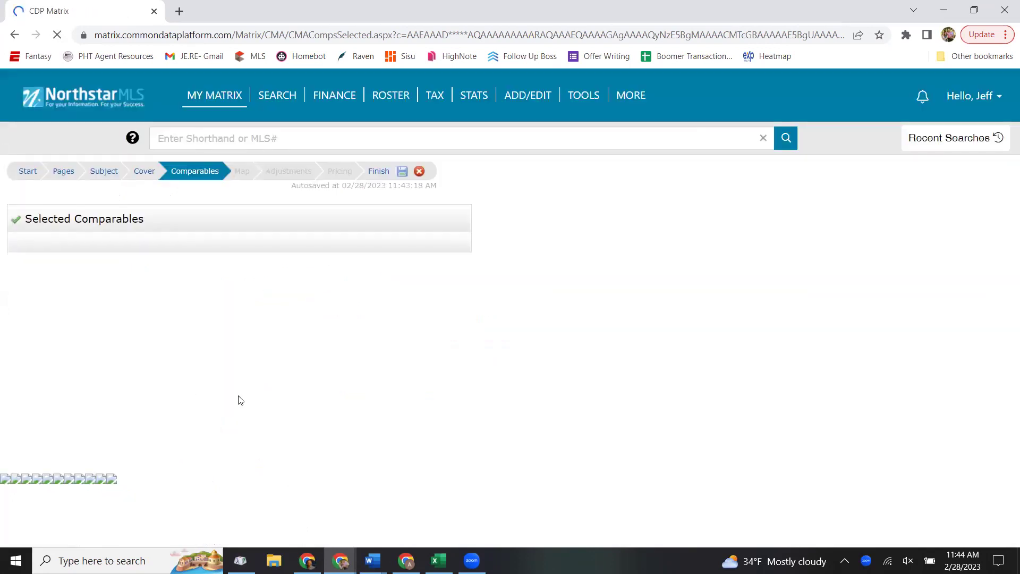
scroll(127, 348, down, 2)
click(127, 348)
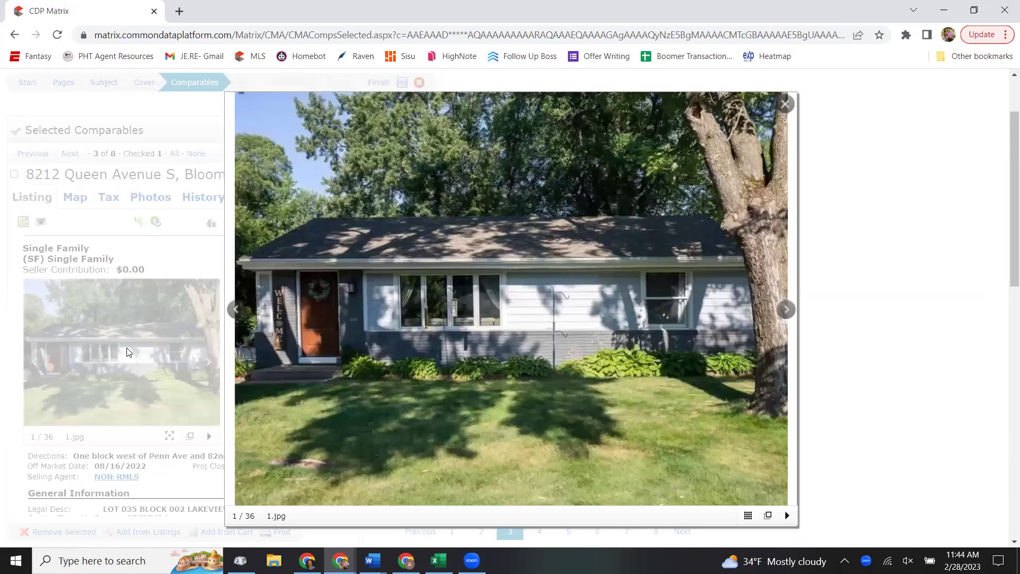
key(Right)
key(Right)
key(Right)
key(Right)
key(Right)
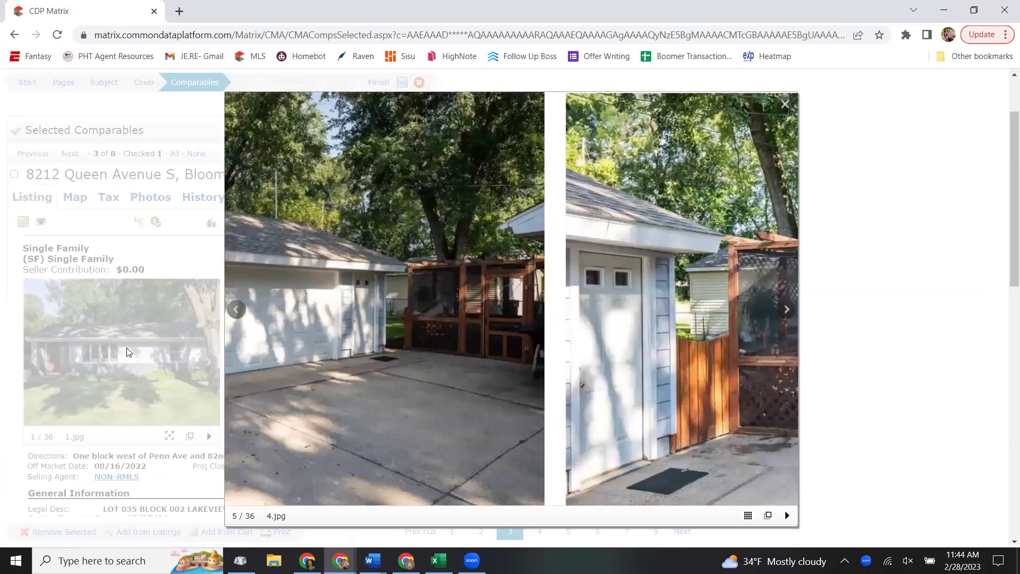
key(Right)
key(Right)
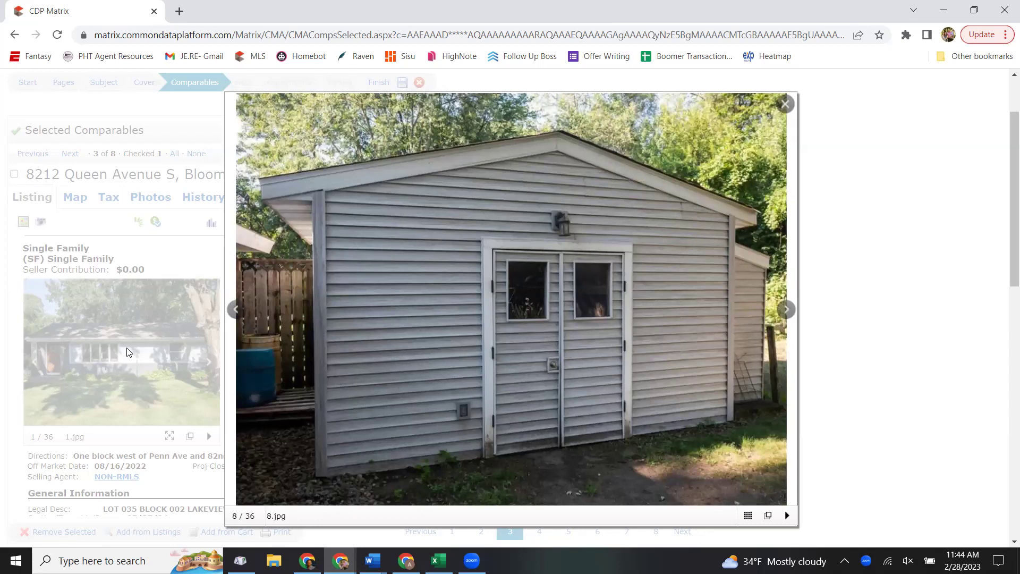
key(Right)
key(Right)
key(Right)
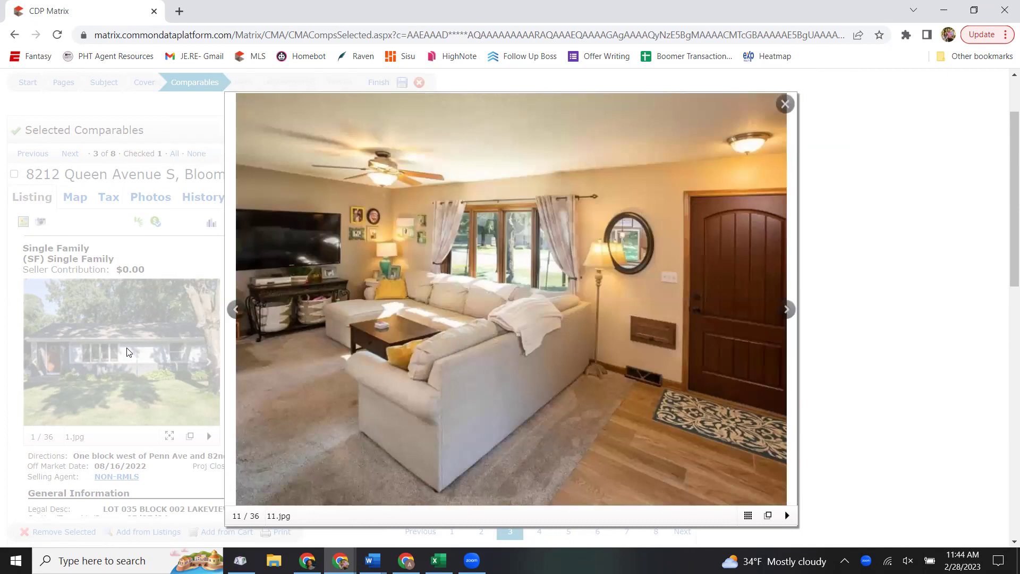
key(Right)
key(Right)
key(Right)
key(Right)
key(Right)
key(Right)
key(Right)
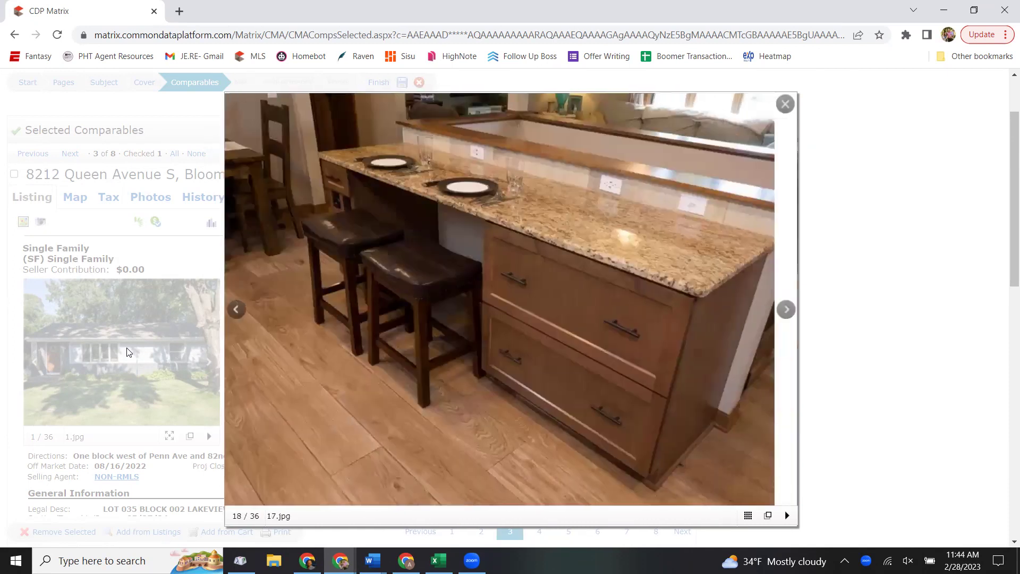
key(Right)
key(Right)
key(Right)
key(Right)
key(Right)
key(Right)
key(Right)
key(Right)
key(Right)
key(Right)
key(Right)
key(Right)
key(Right)
key(Right)
key(Right)
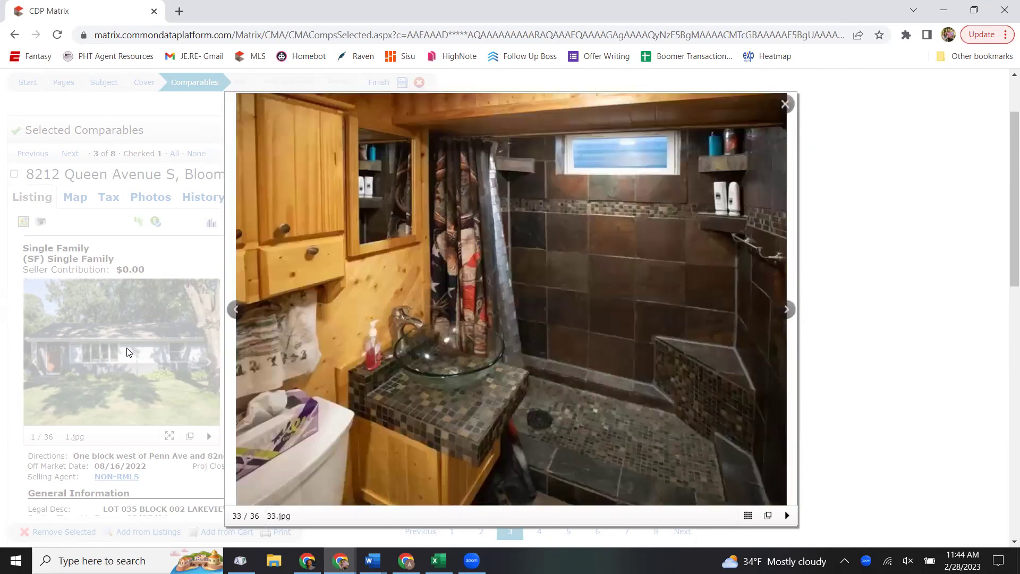
key(Right)
key(Right)
key(Right)
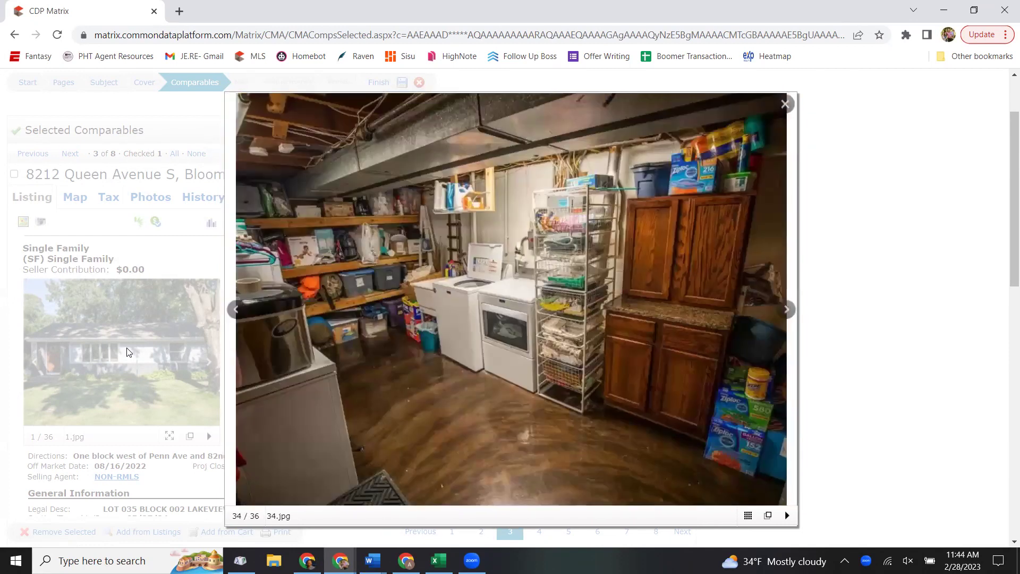
key(Right)
key(Right)
key(Right)
key(Right)
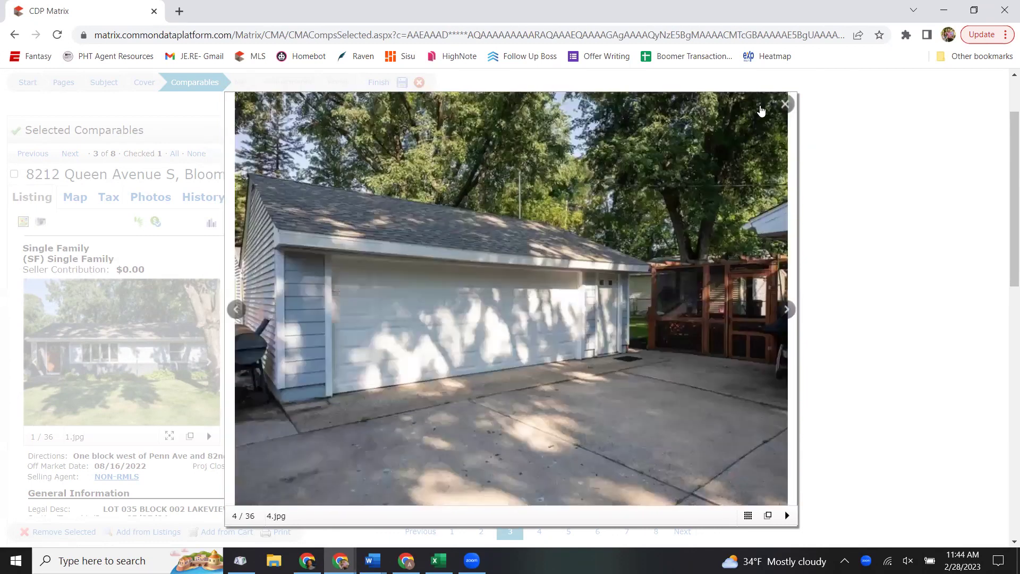
click(785, 104)
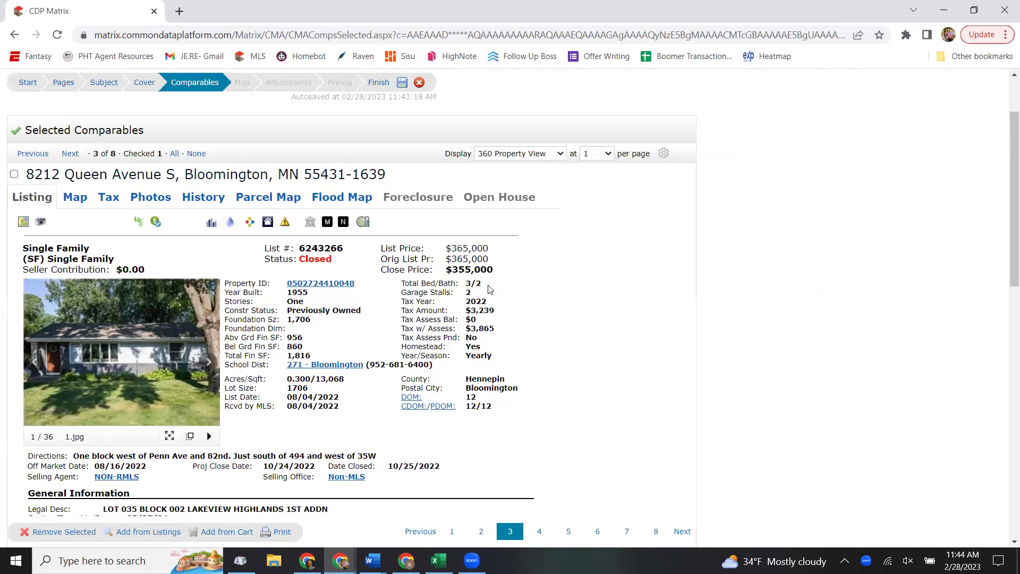
drag(498, 270, 441, 269)
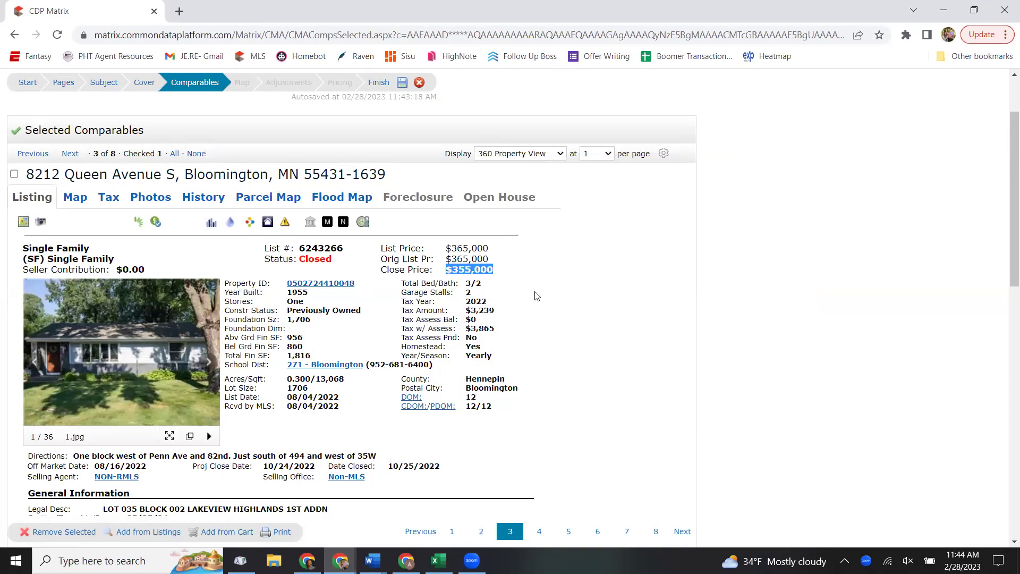
click(416, 314)
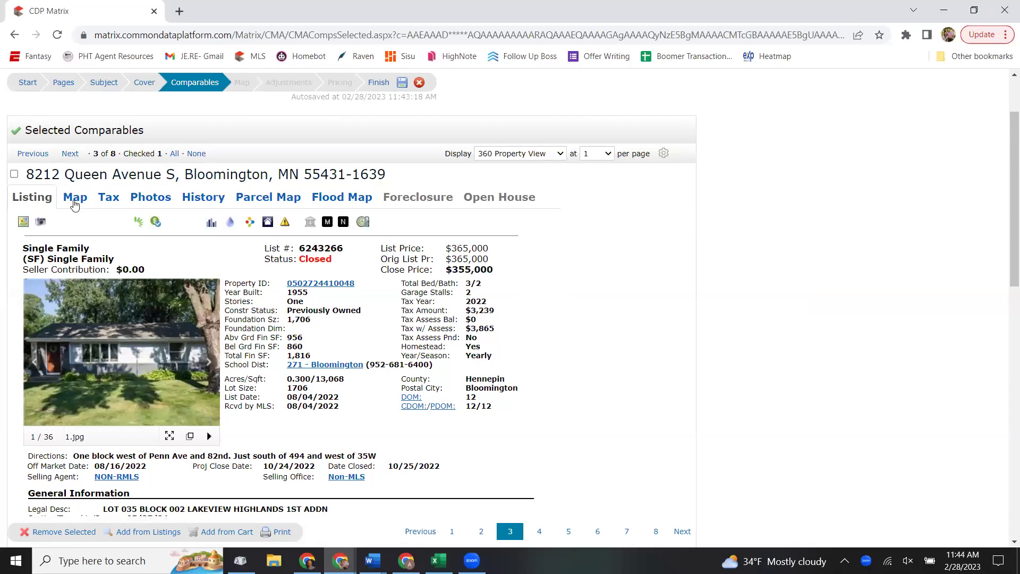
- Advance to the fourth comparable, return to the Agent Single Line display, and remove the active $325,000 listing from the selected comparables
click(76, 154)
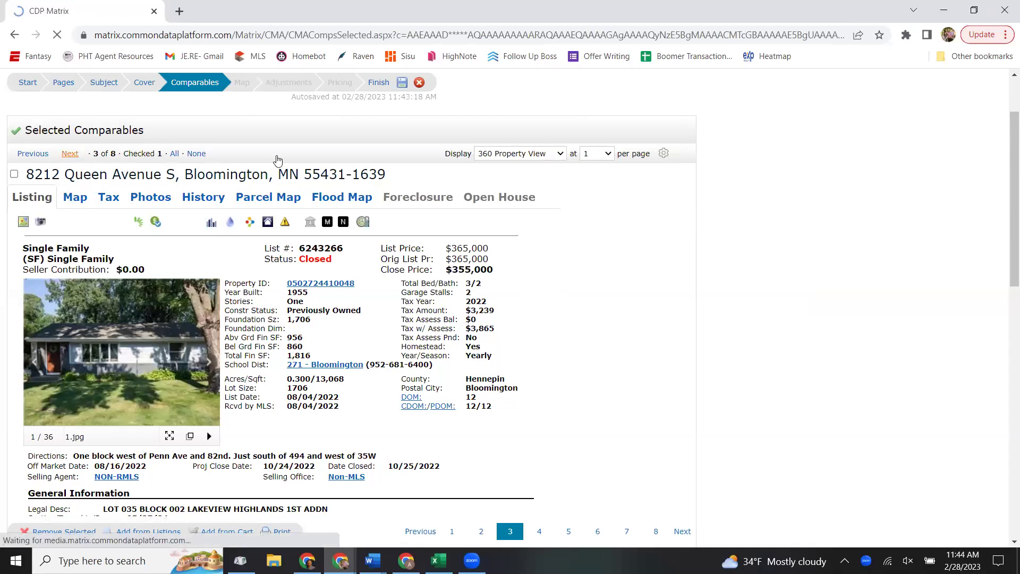
click(514, 243)
click(515, 253)
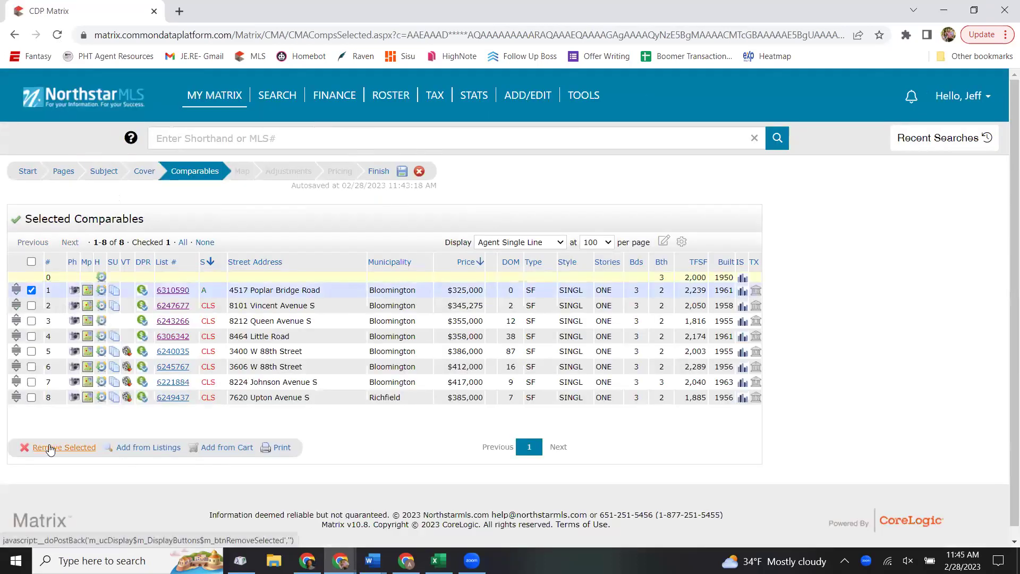
click(51, 449)
click(578, 109)
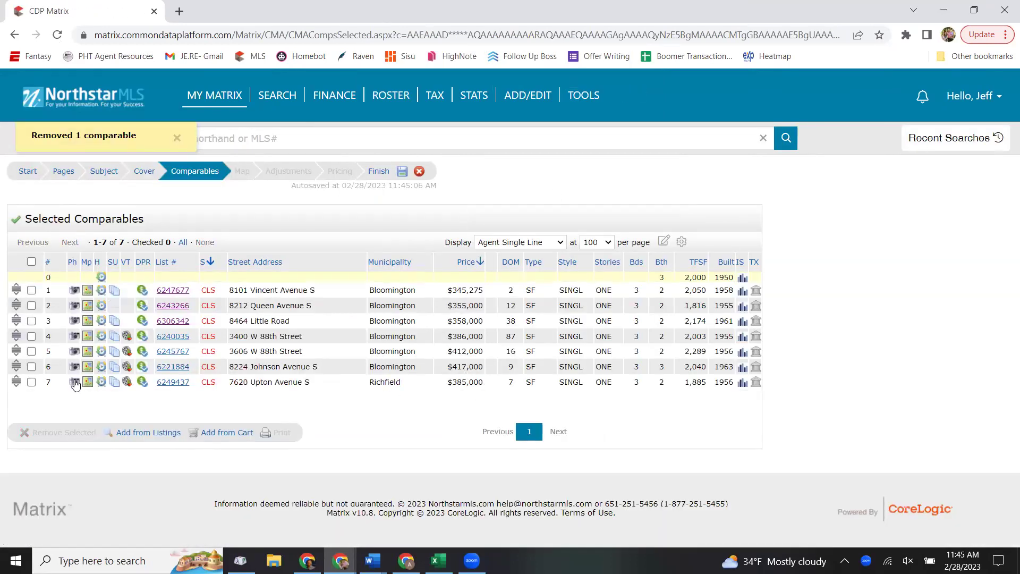
- Remove the $417,000 closed listing with three baths from the selected comparables
click(31, 367)
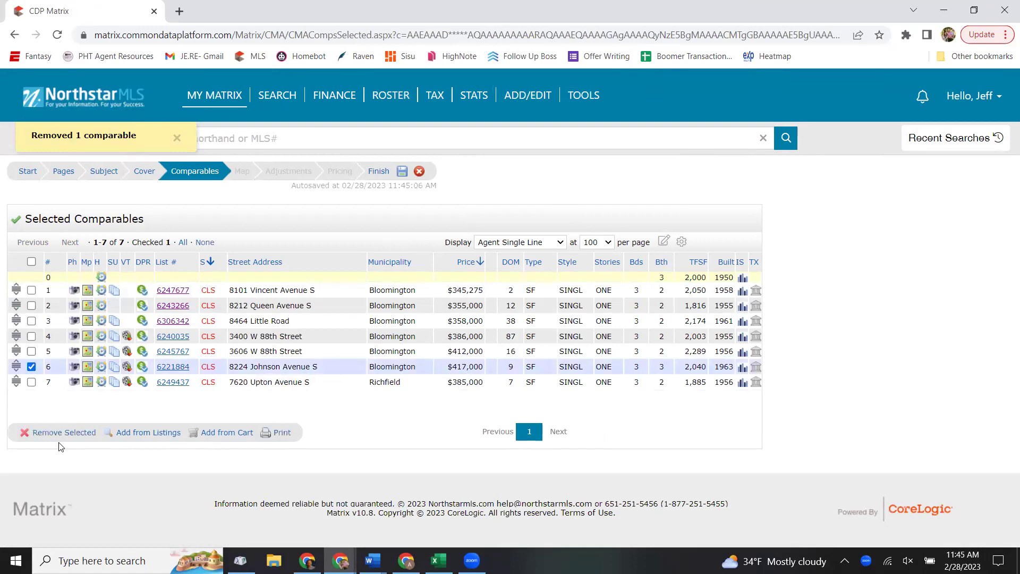
click(63, 433)
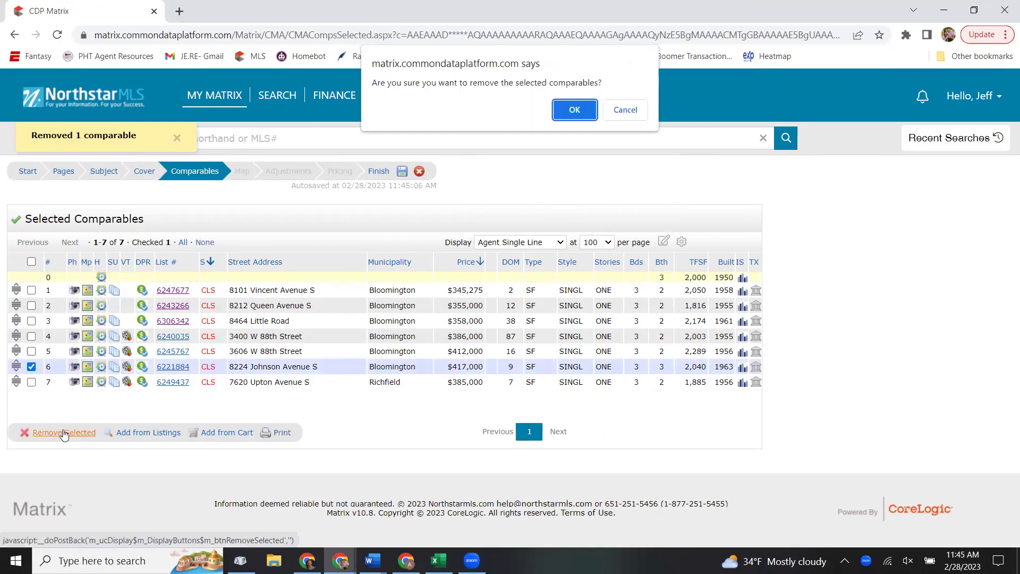
click(568, 110)
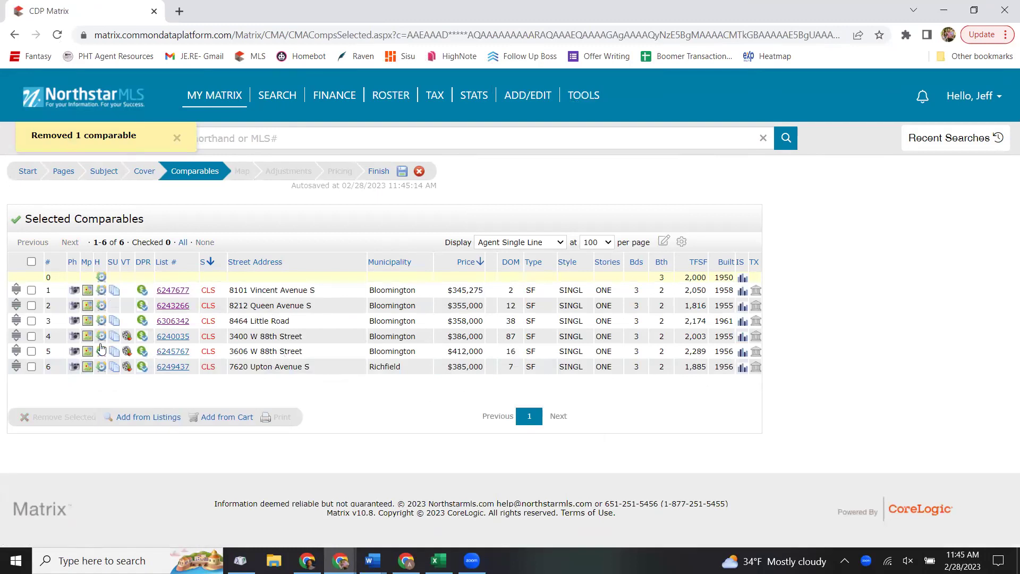
- Check the closed $358,000 comparable and generate the CMA report for viewing
click(31, 321)
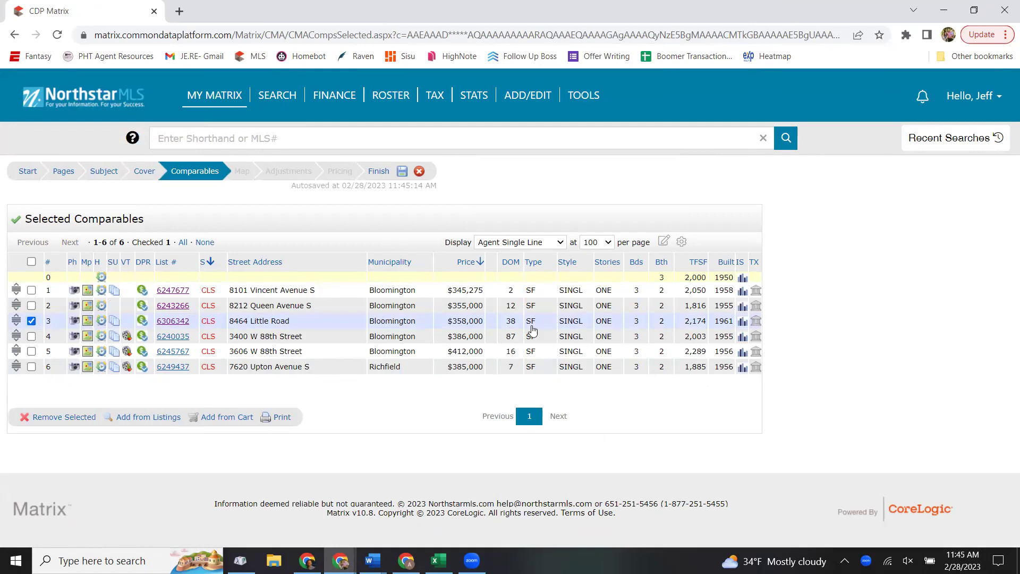
click(379, 172)
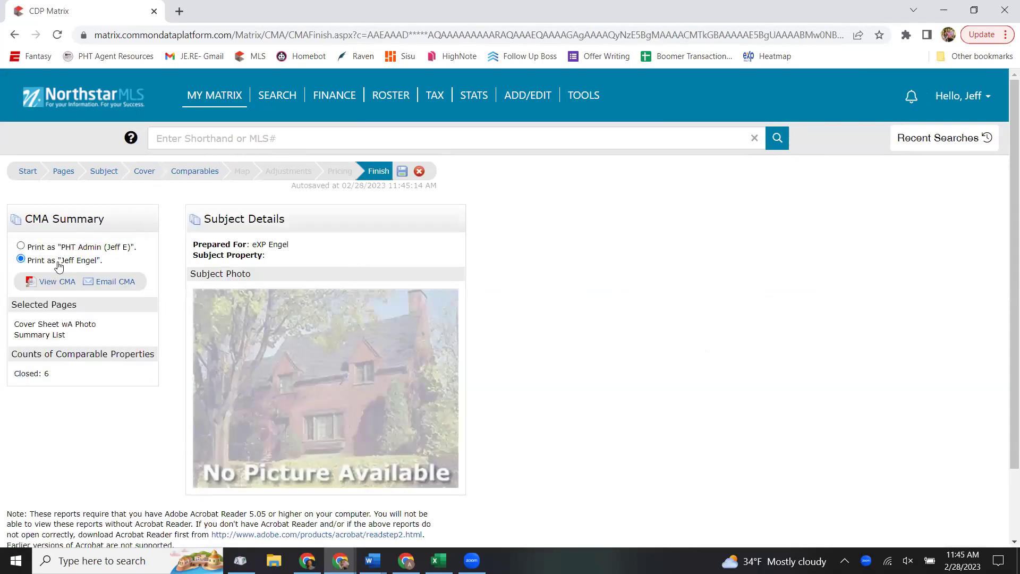
click(53, 287)
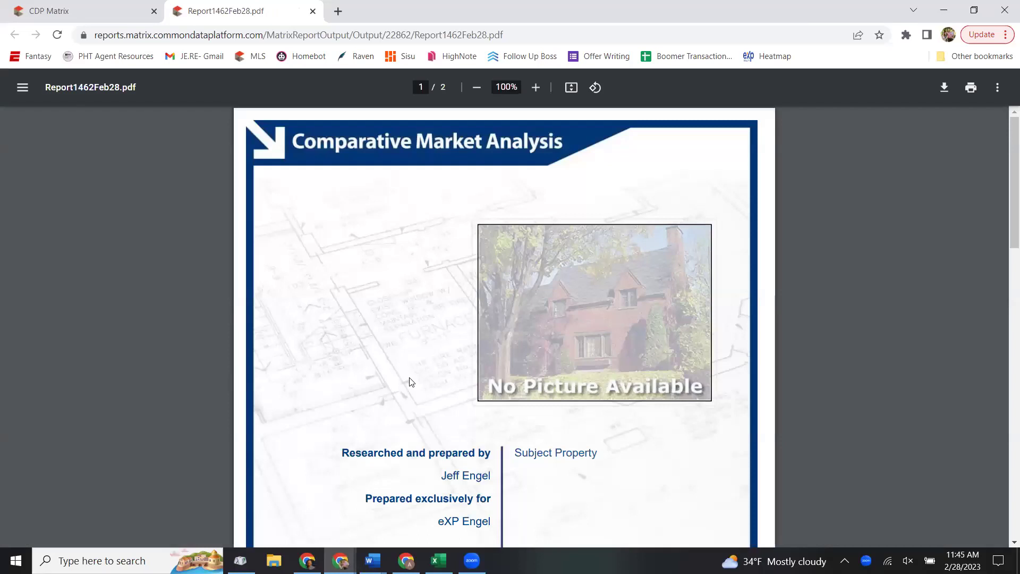
- Review the report's Summary of Comparable Listings, including the subject's criteria, average beds, baths and finished square feet, and the median and average prices
scroll(420, 382, down, 15)
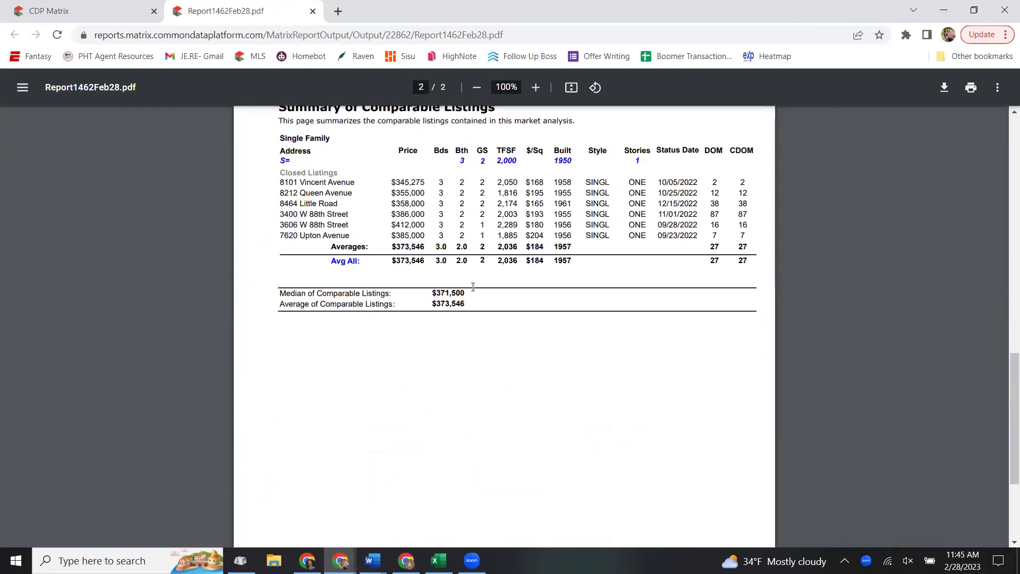
drag(303, 154, 330, 165)
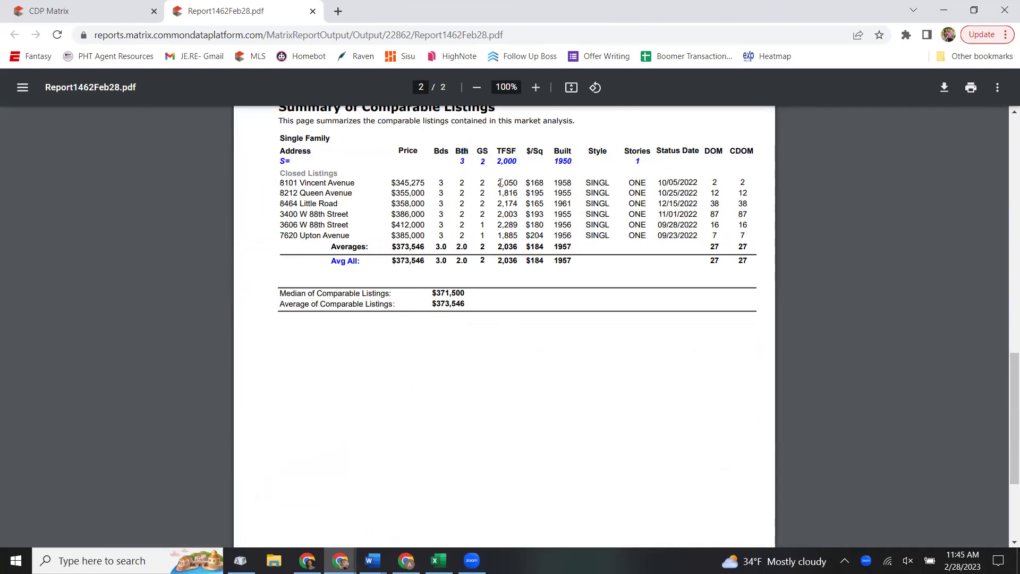
double_click(486, 160)
drag(436, 152, 437, 152)
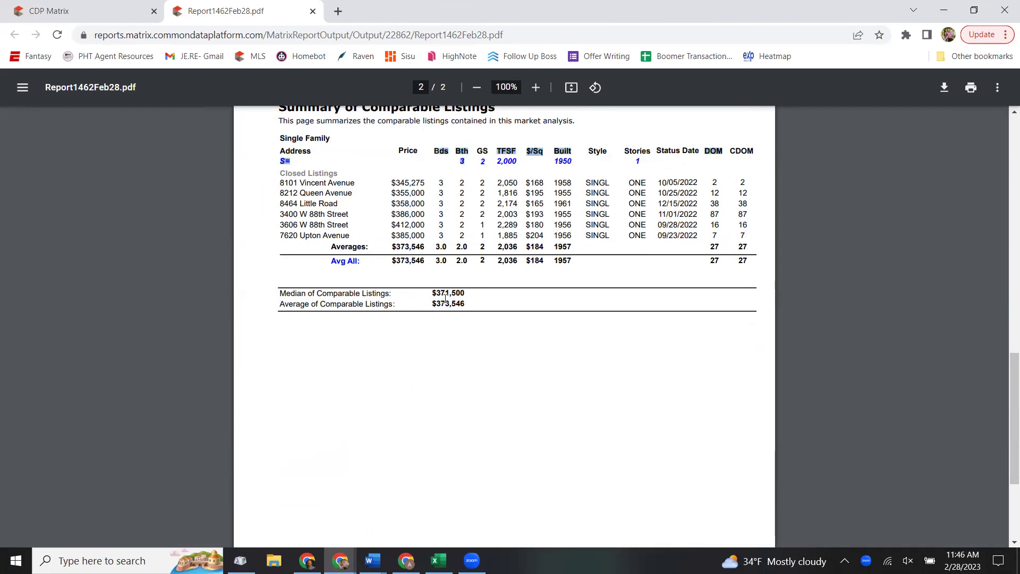
mouse_move(435, 260)
mouse_down()
mouse_move(461, 262)
mouse_move(449, 266)
mouse_up()
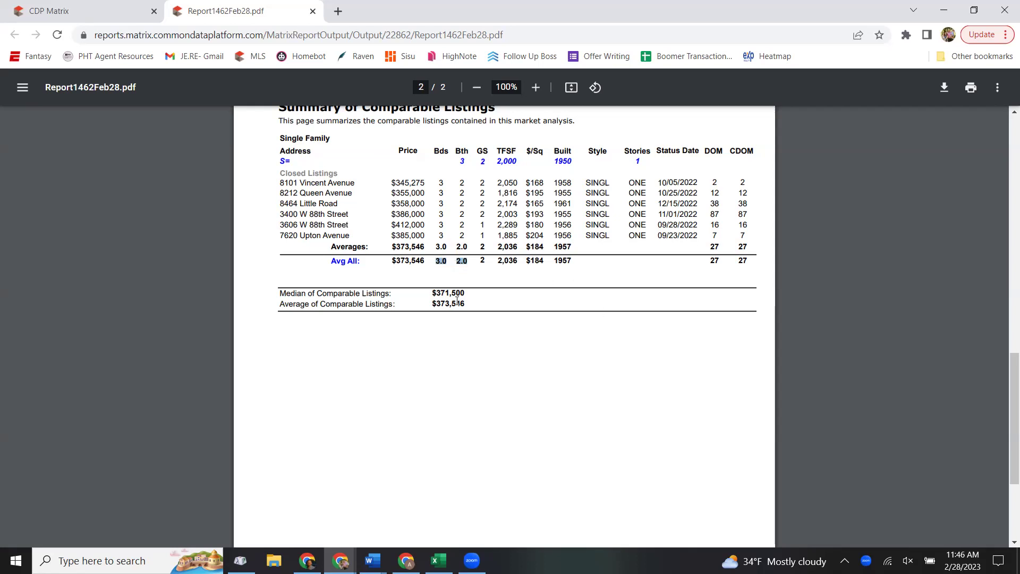
drag(497, 260, 518, 246)
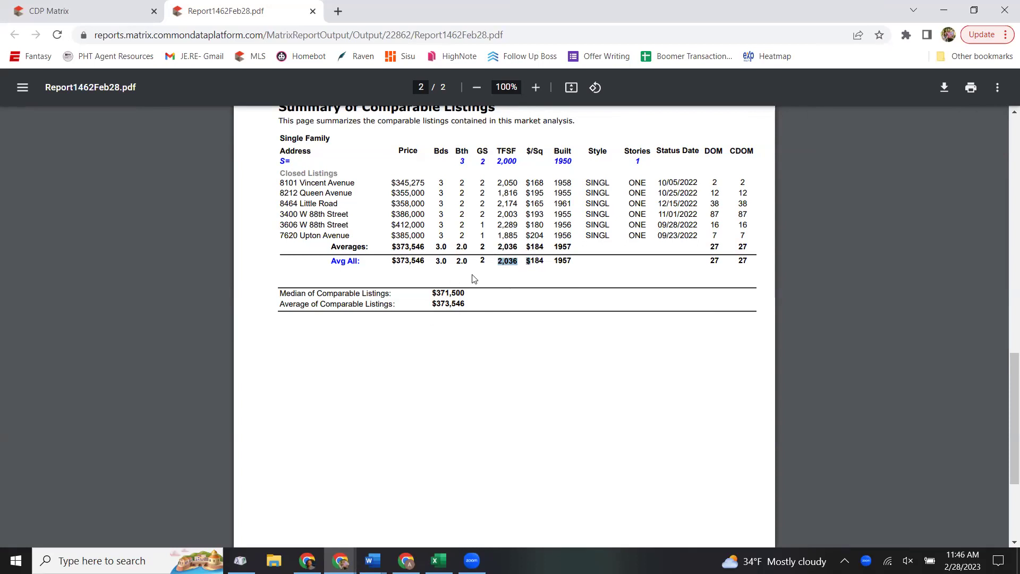
click(514, 262)
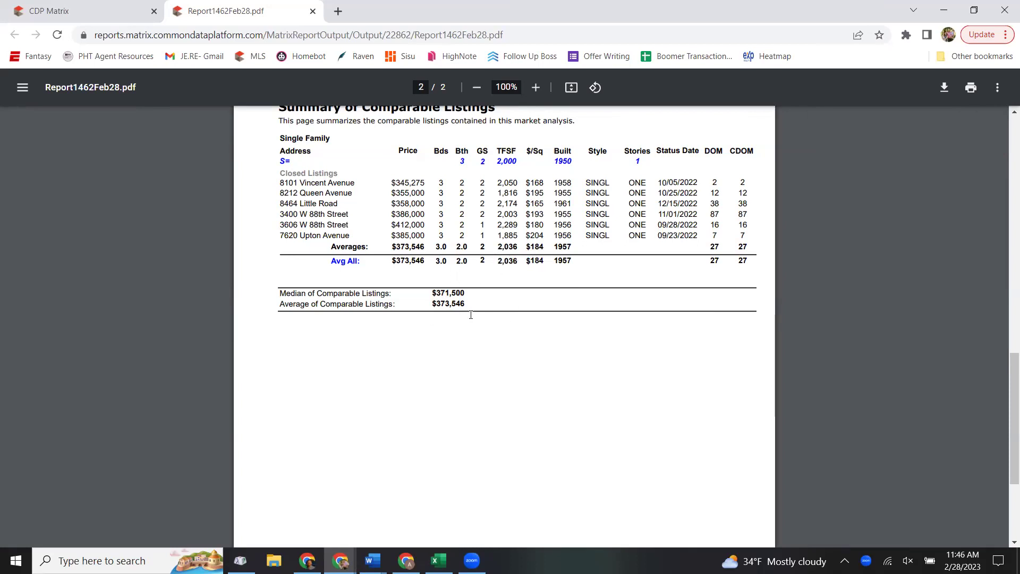
drag(463, 296, 438, 309)
click(437, 309)
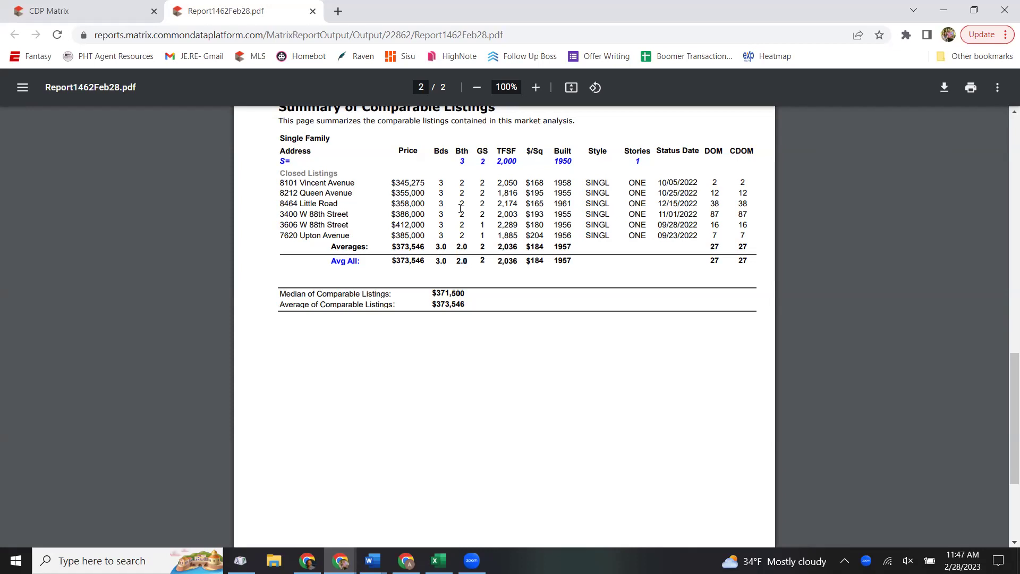
scroll(455, 290, up, 12)
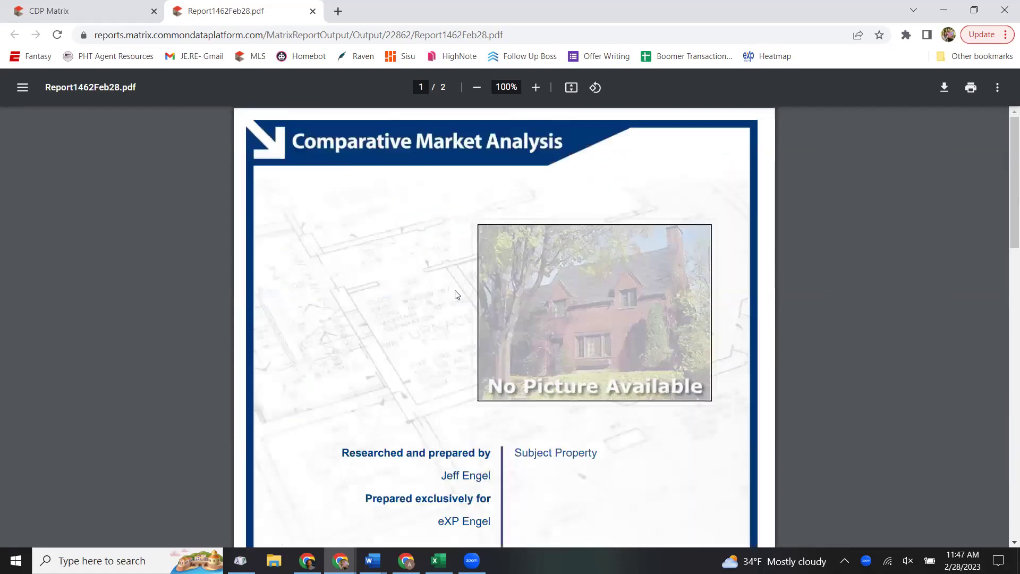
scroll(454, 294, down, 11)
scroll(460, 338, down, 1)
scroll(458, 239, up, 1)
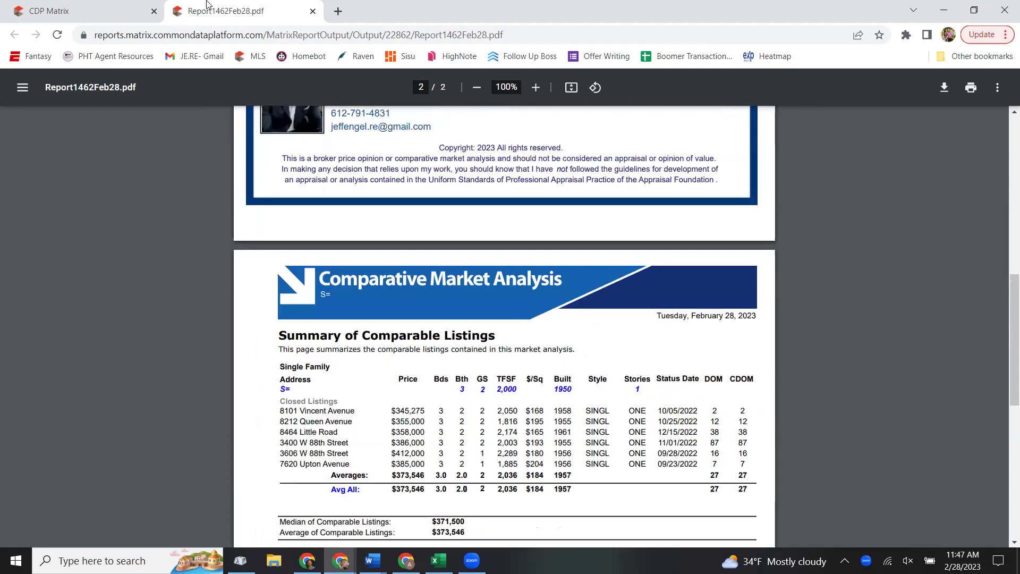
- Close the report, add the Comparables page to the CMA's selected pages, and generate the report again
click(311, 11)
click(61, 172)
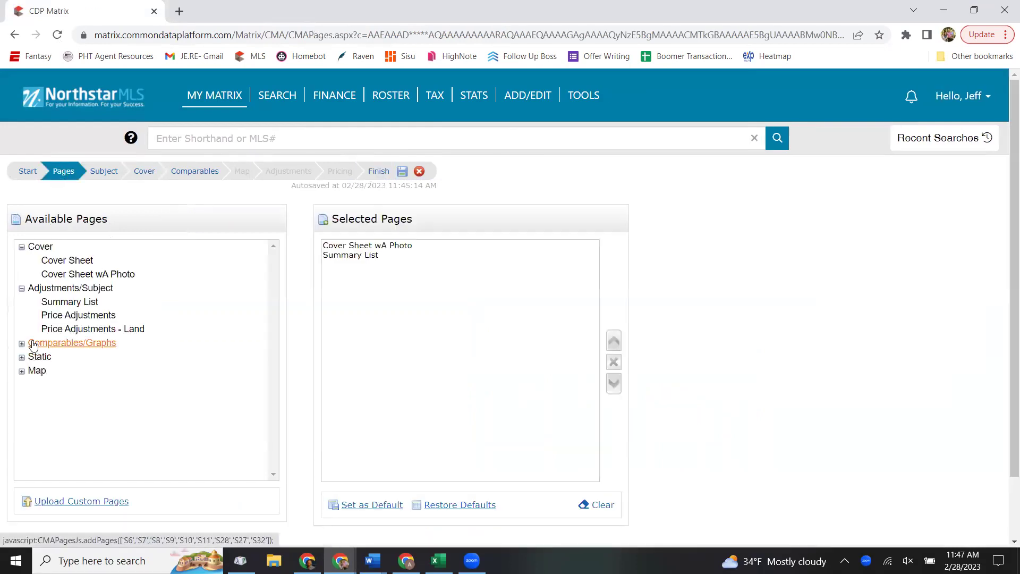
click(33, 344)
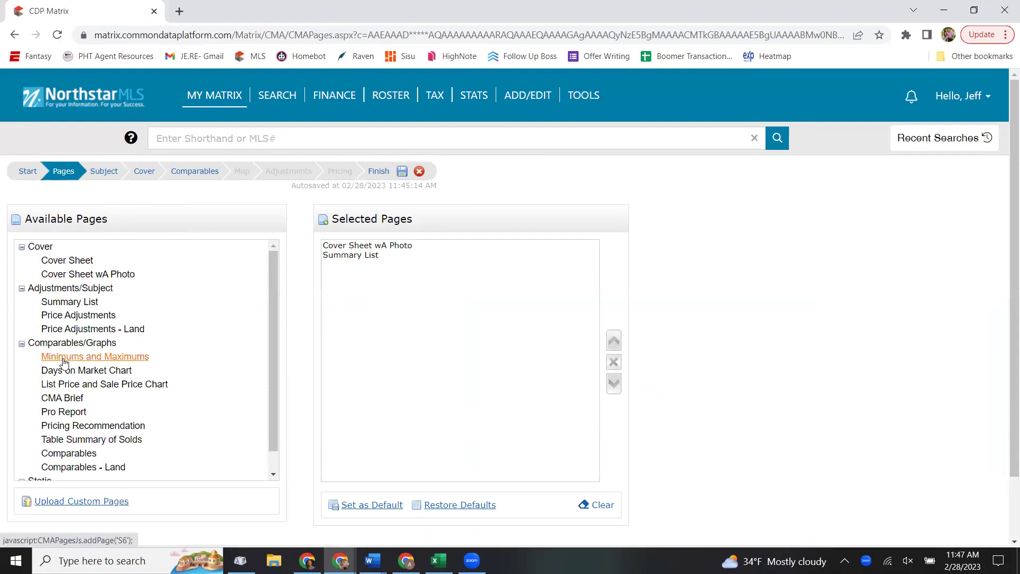
scroll(80, 404, down, 2)
click(88, 436)
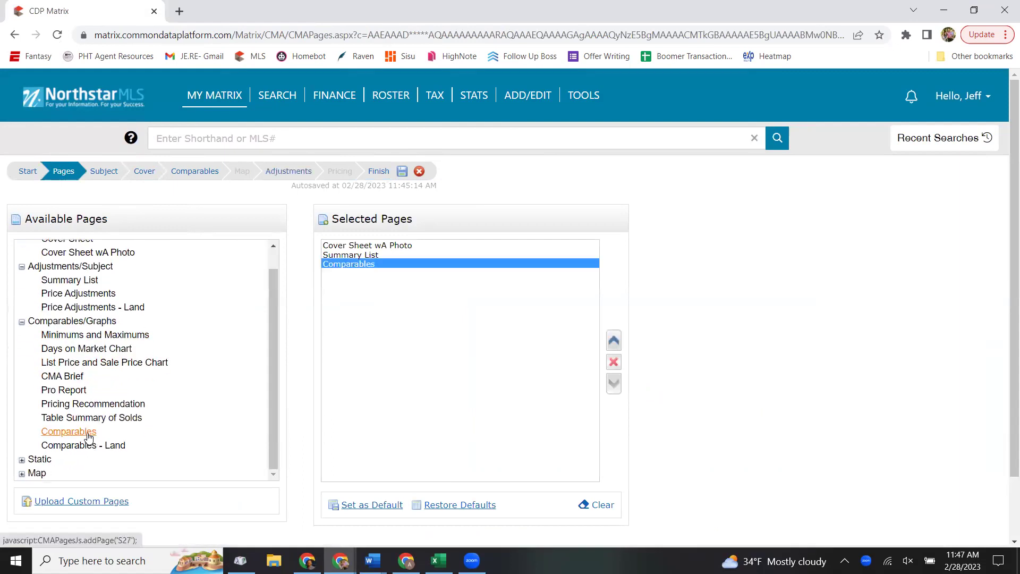
click(379, 171)
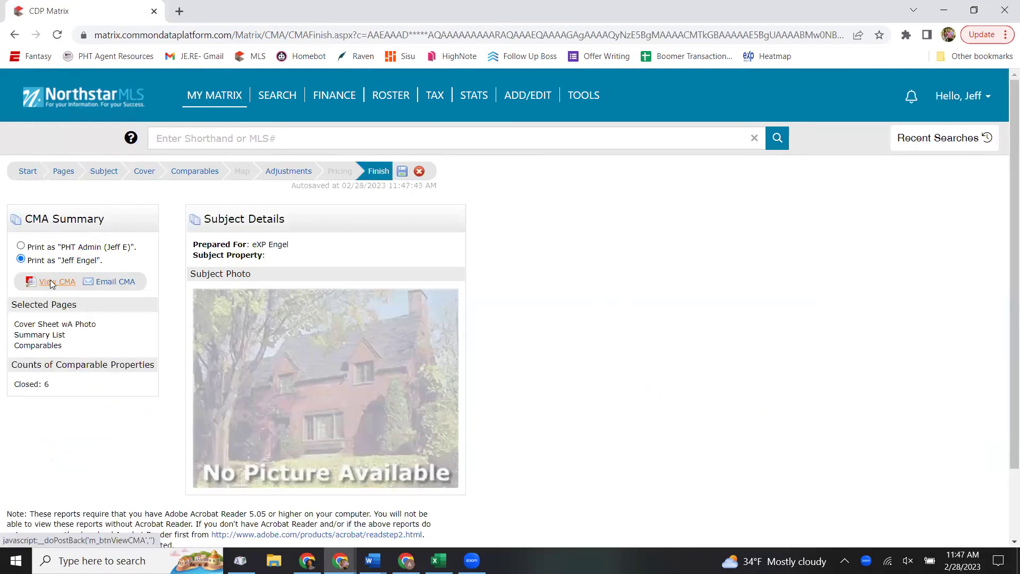
click(52, 282)
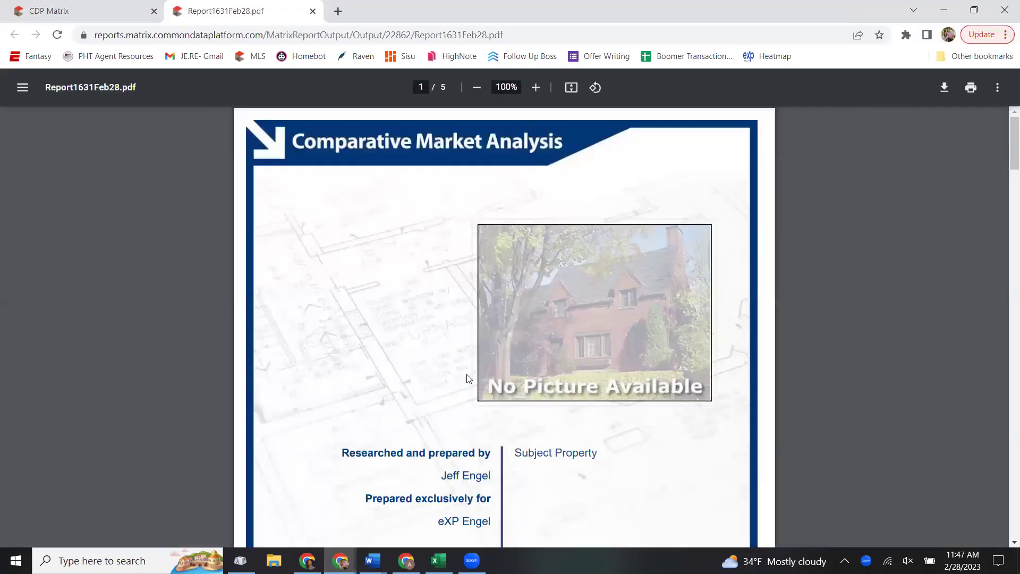
- Look through the report's CMA Comparables pages comparing the subject property with each comparable, and return to the cover page
scroll(526, 372, down, 12)
scroll(527, 363, down, 20)
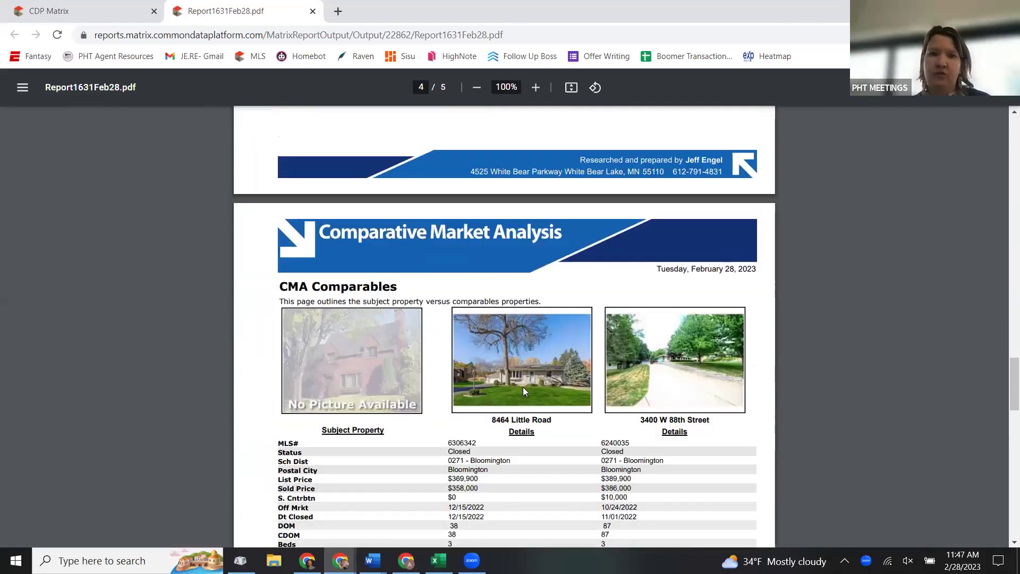
scroll(523, 388, down, 9)
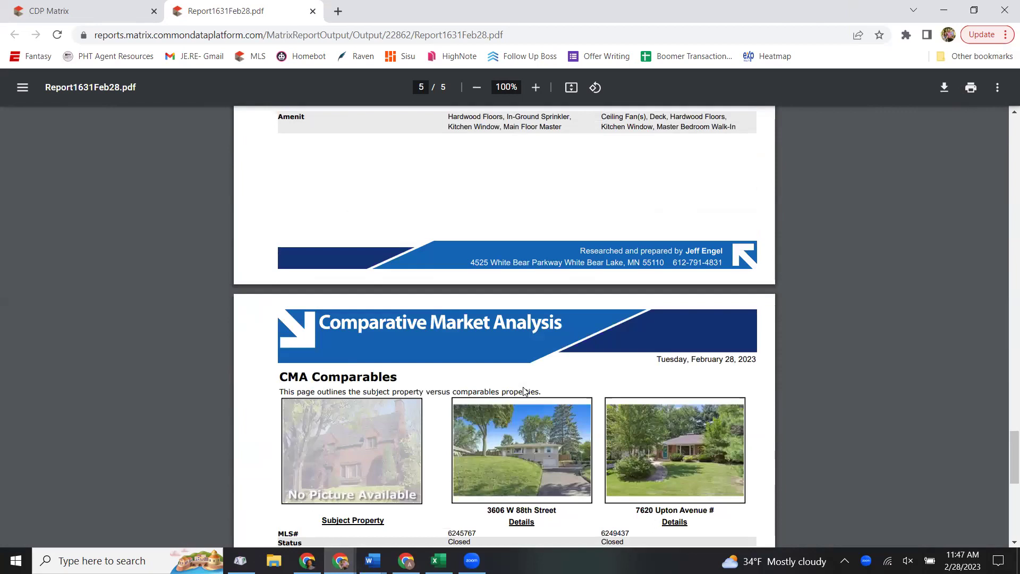
scroll(524, 392, down, 8)
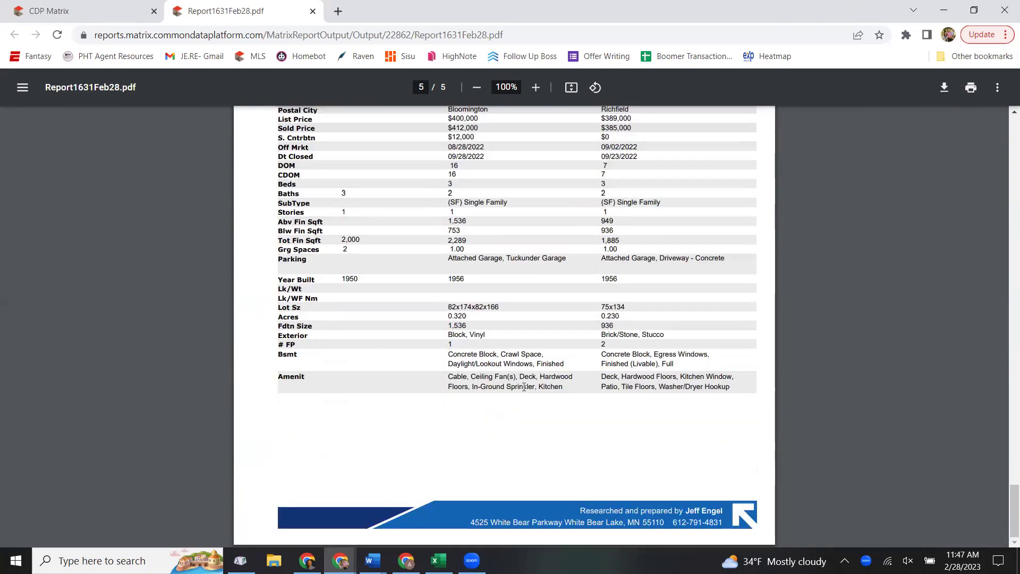
scroll(524, 387, up, 20)
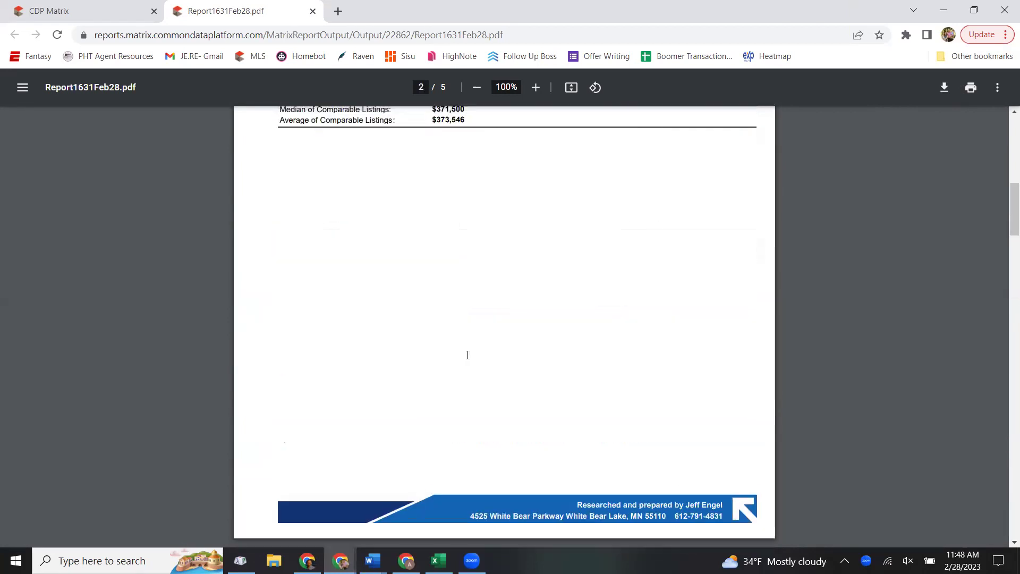
scroll(468, 354, up, 10)
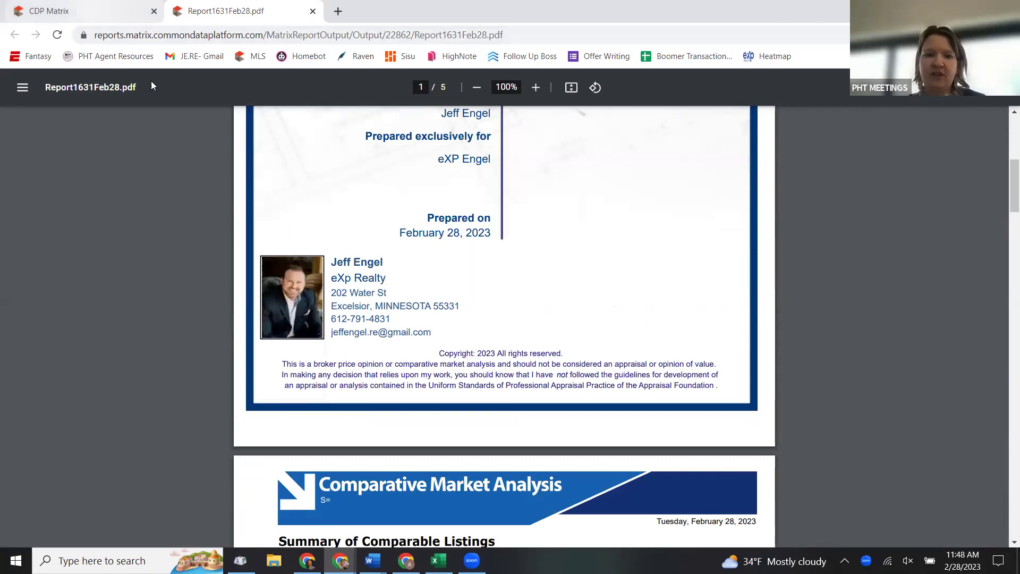
- Return to the selected comparables, open the listing search for adding more, and limit the Stories Type to One
click(85, 11)
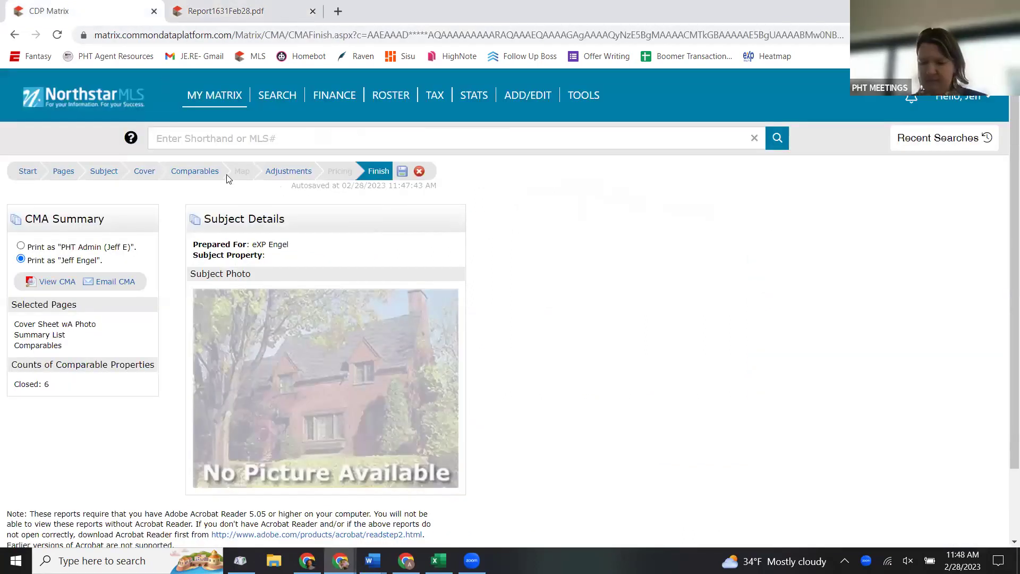
click(196, 171)
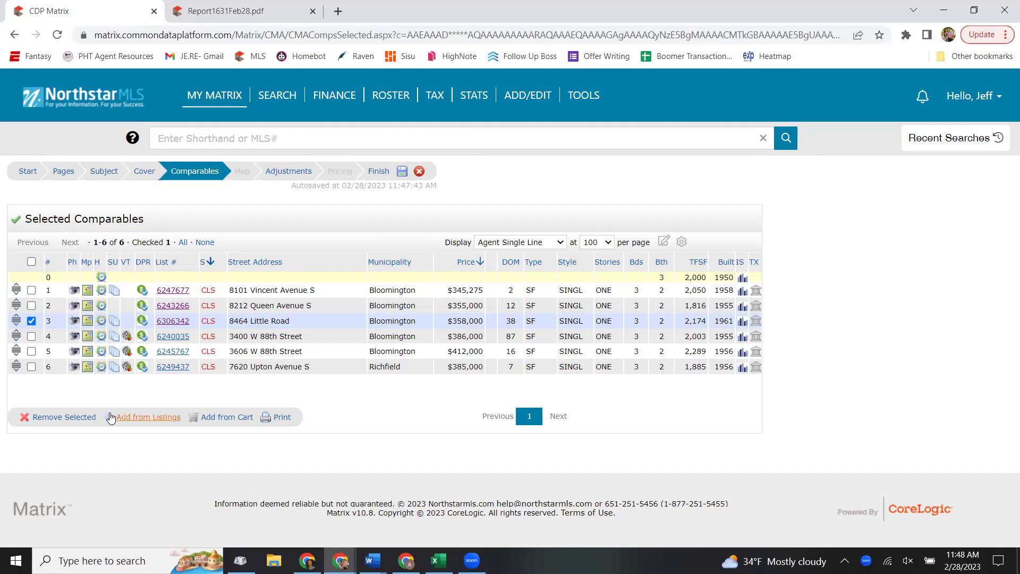
click(130, 418)
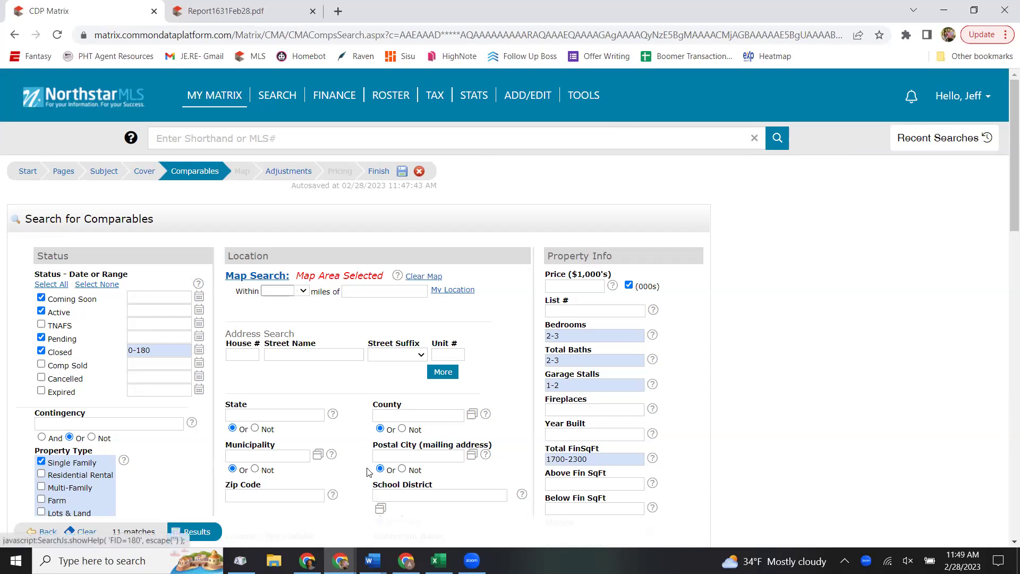
scroll(706, 394, down, 3)
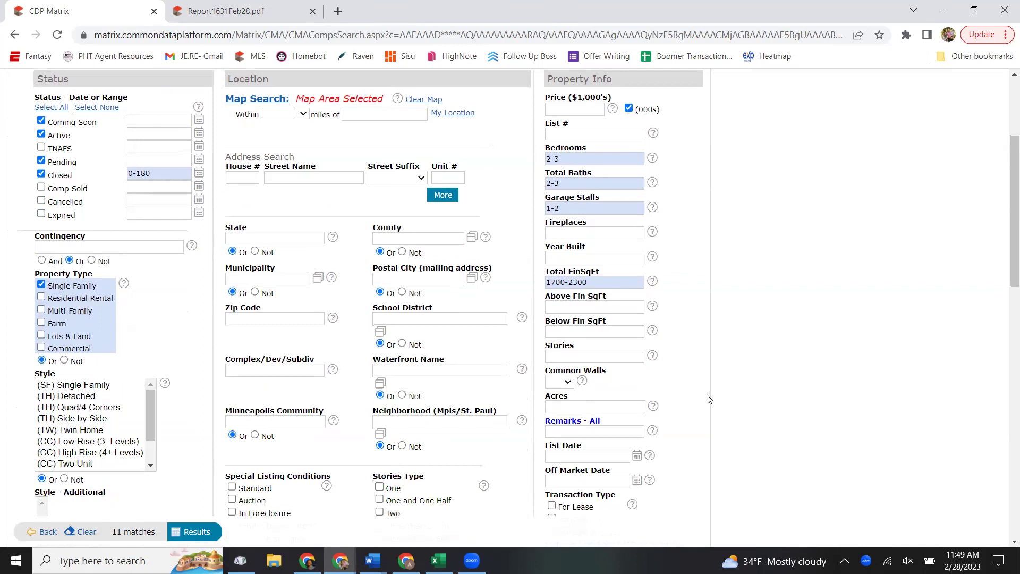
scroll(709, 399, up, 2)
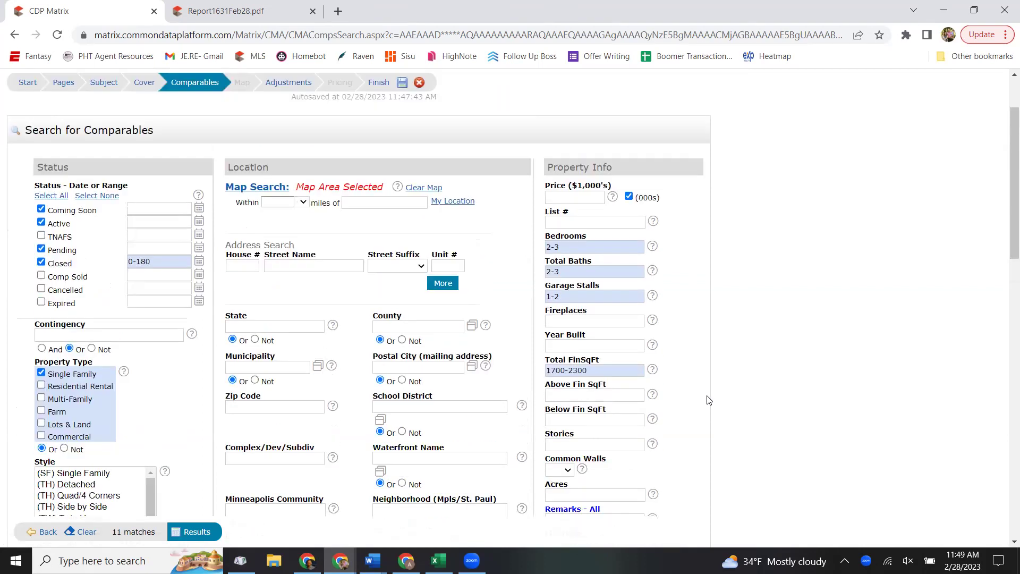
scroll(709, 400, down, 2)
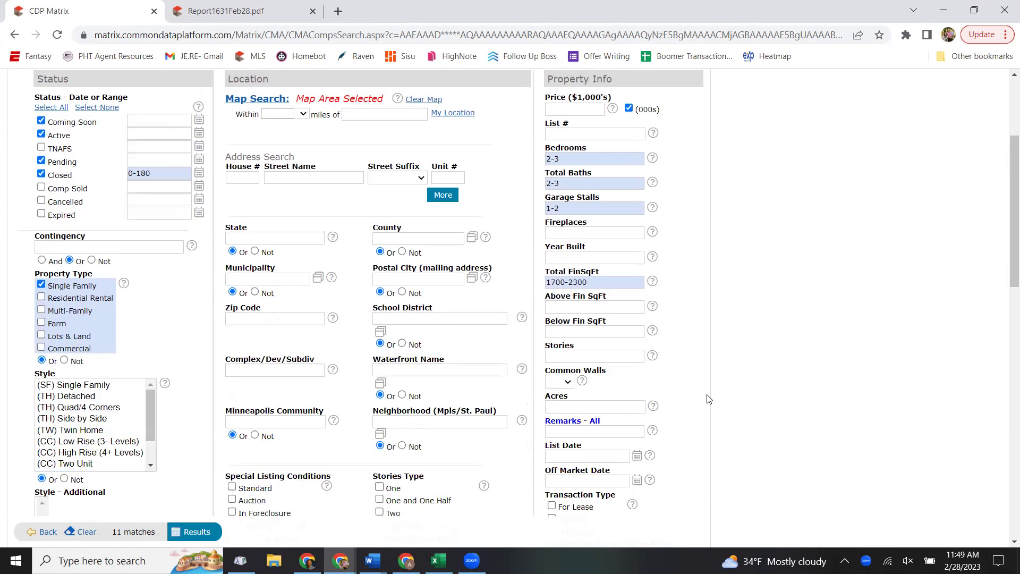
scroll(708, 399, down, 2)
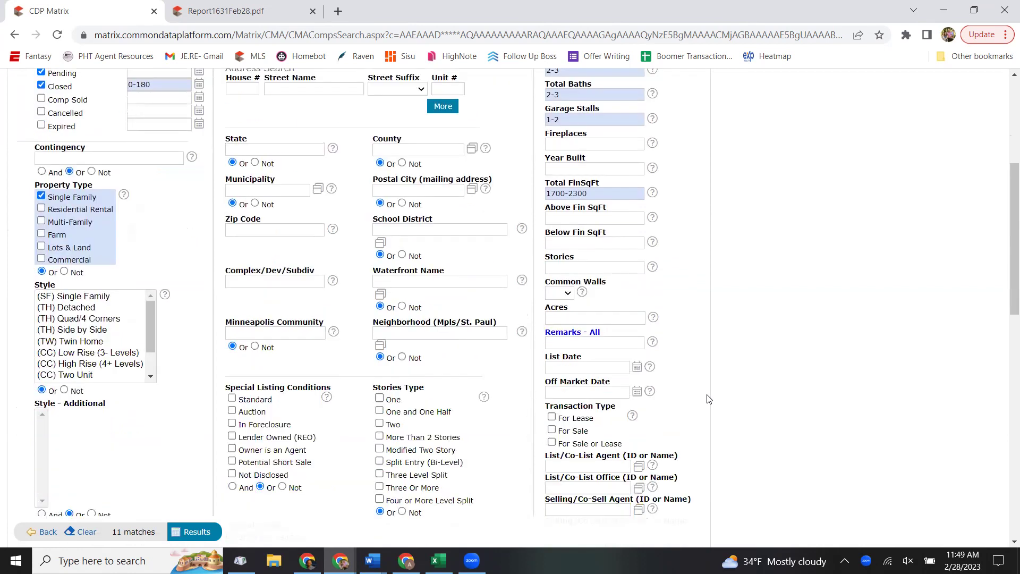
click(379, 397)
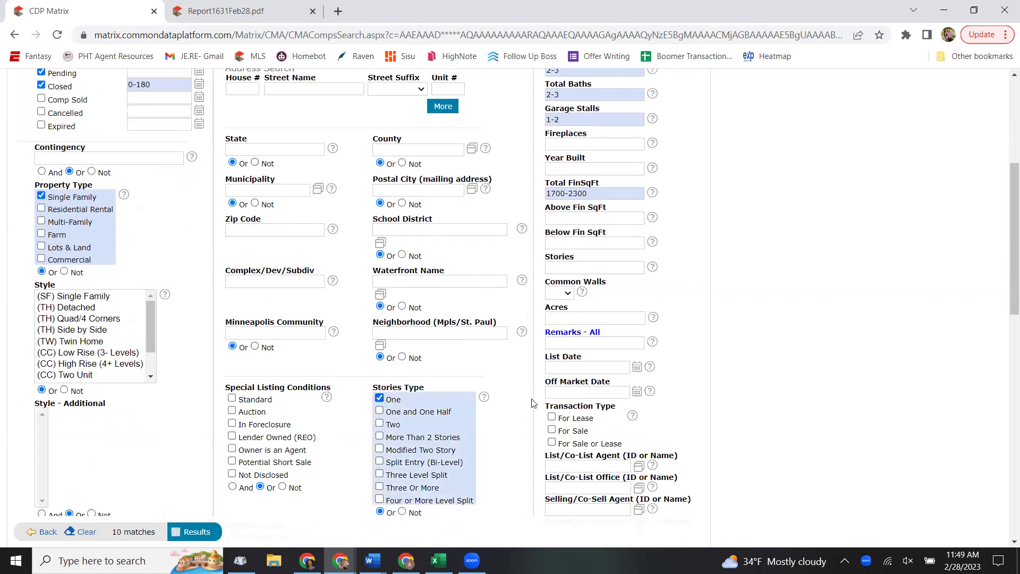
- Set the Closed status date range to 0-365 days in the comparables search
scroll(763, 399, up, 4)
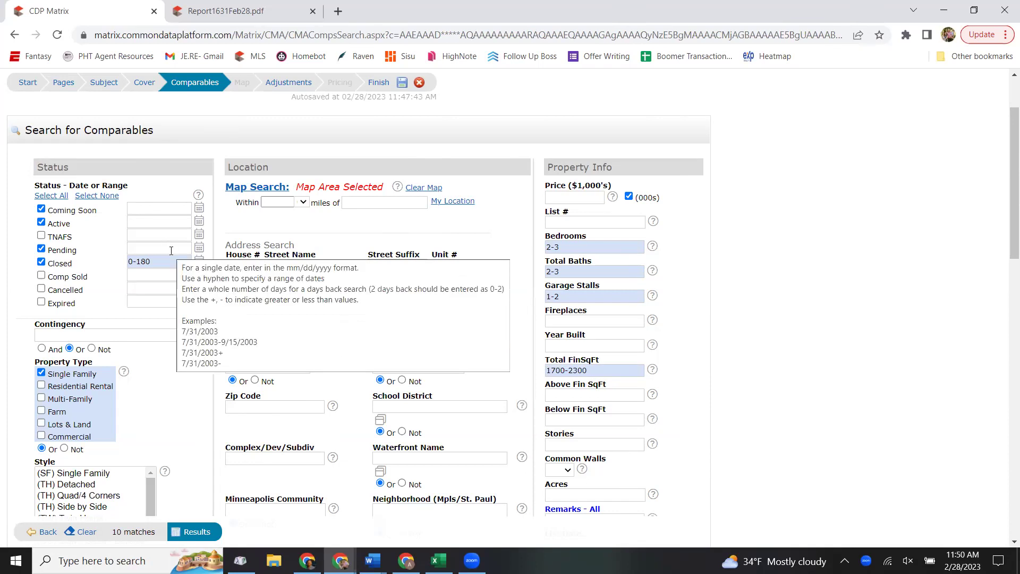
double_click(141, 262)
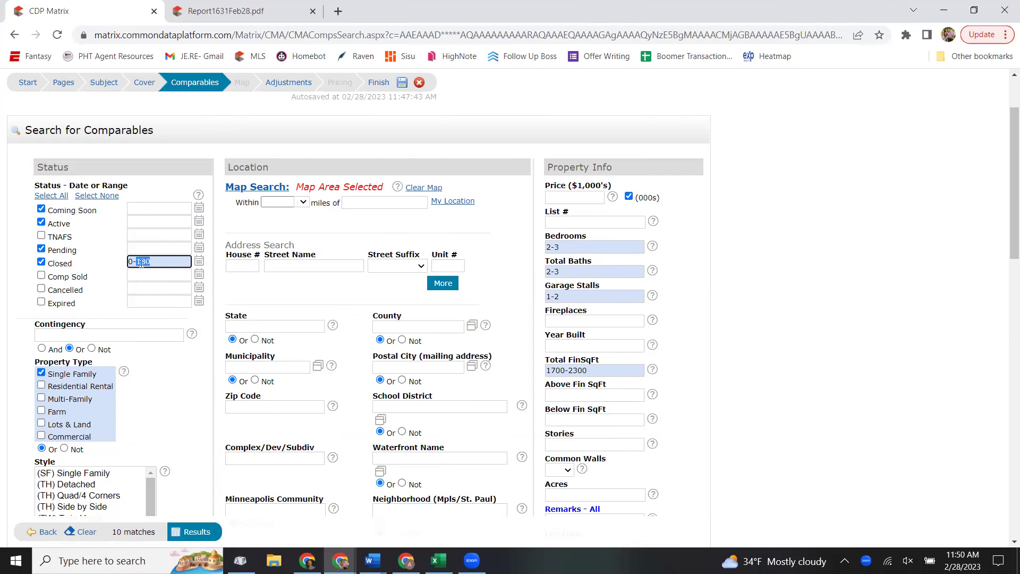
text(365)
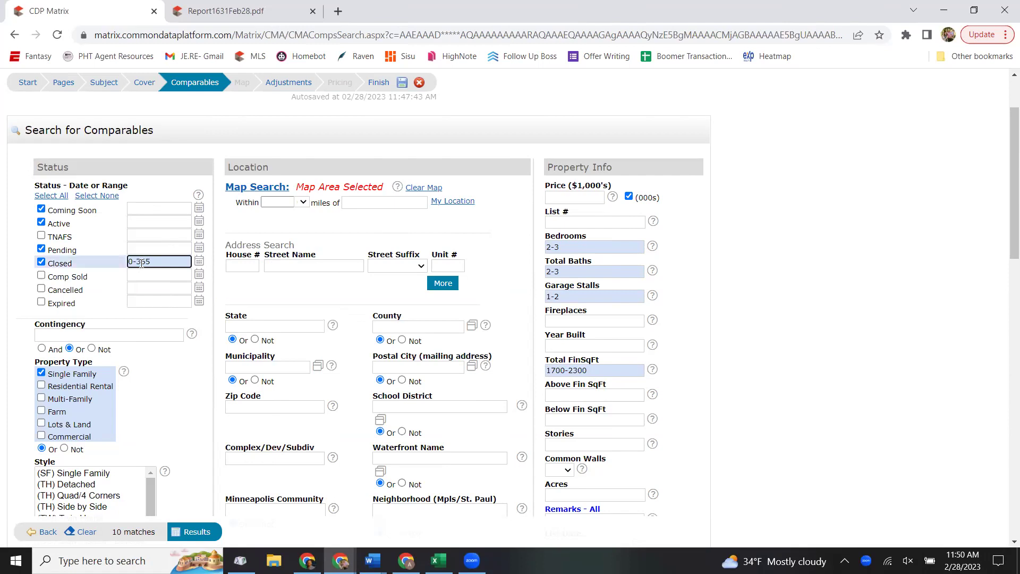